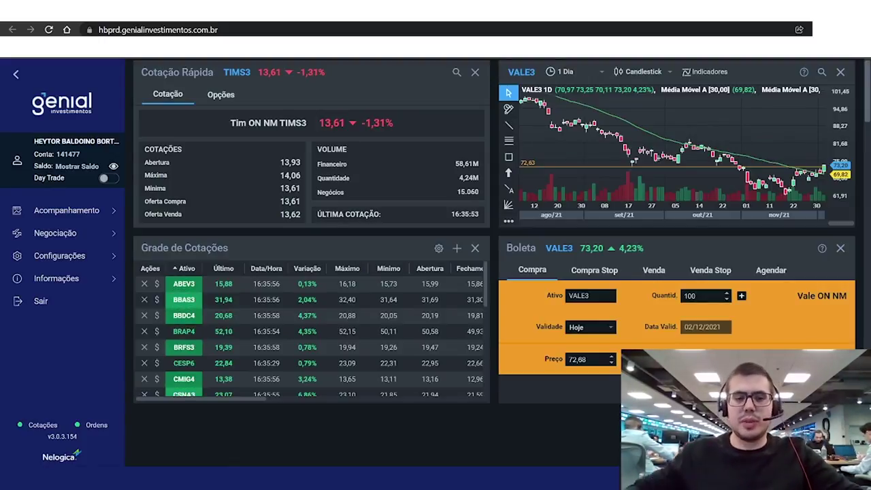
Close the quick quote, quote grid and VALE3 chart windows, and move the Boleta order ticket to the upper-left of the workspace.
{"action": "left_click", "coordinate": [94, 211]}
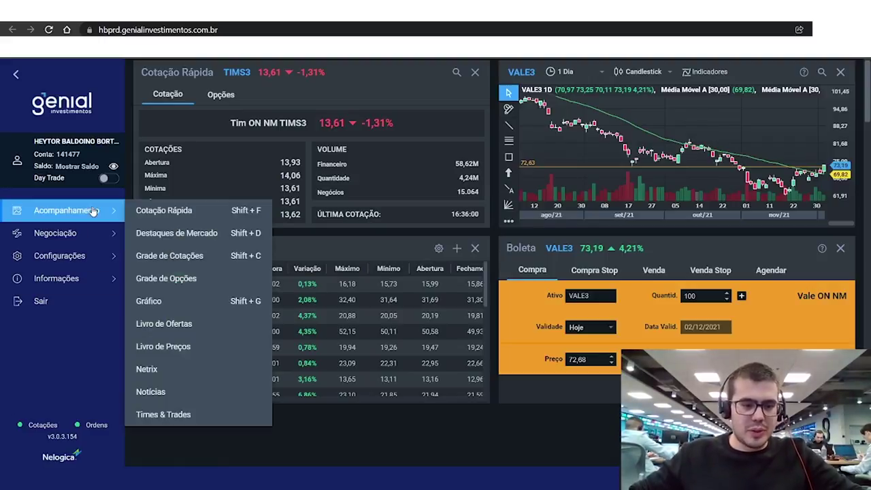
{"action": "mouse_move", "coordinate": [84, 240]}
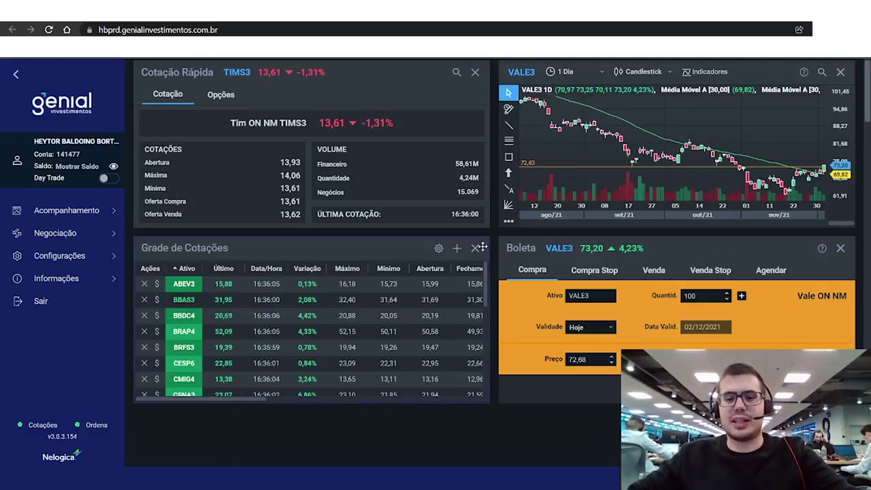
{"action": "left_click", "coordinate": [475, 248]}
{"action": "left_click", "coordinate": [476, 73]}
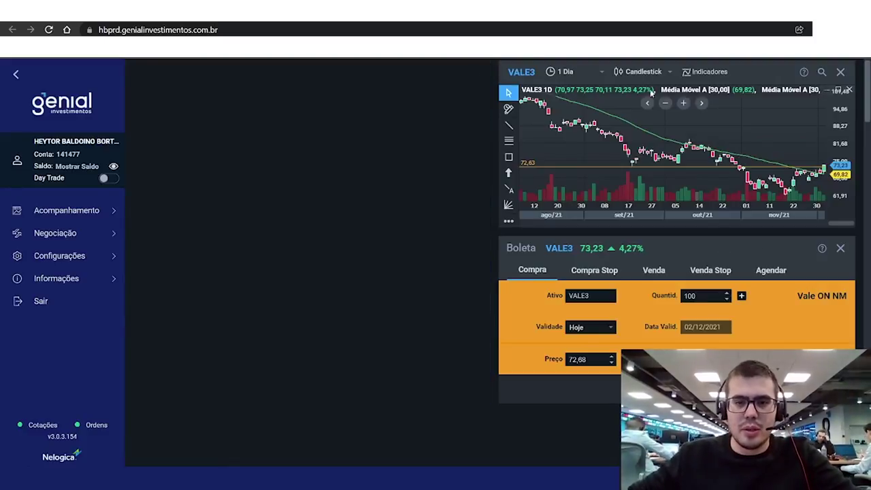
{"action": "left_click", "coordinate": [841, 71]}
{"action": "left_click_drag", "start_coordinate": [752, 247], "coordinate": [408, 92]}
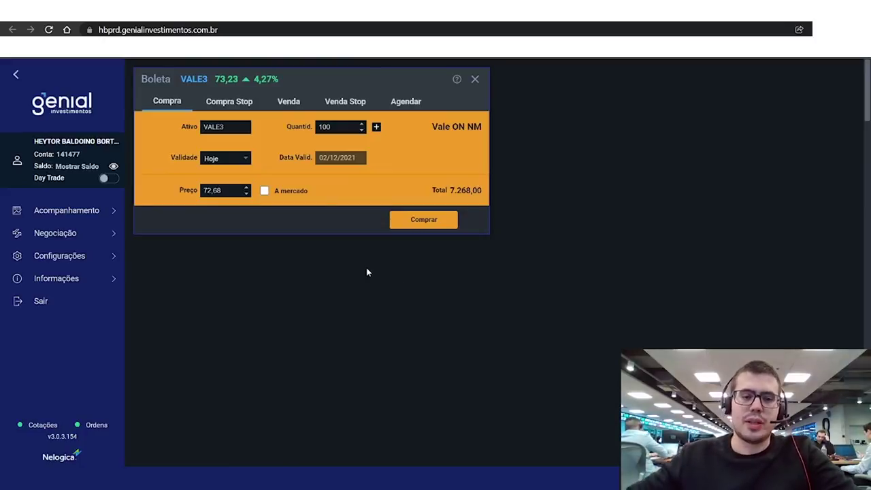
Set the asset of the buy order to PETZ3.
{"action": "left_click", "coordinate": [194, 79]}
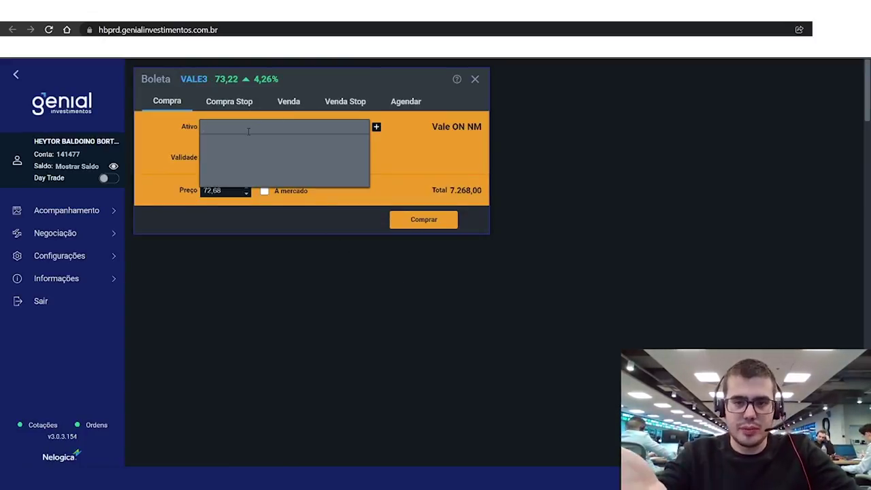
{"action": "type", "text": "ENB"}
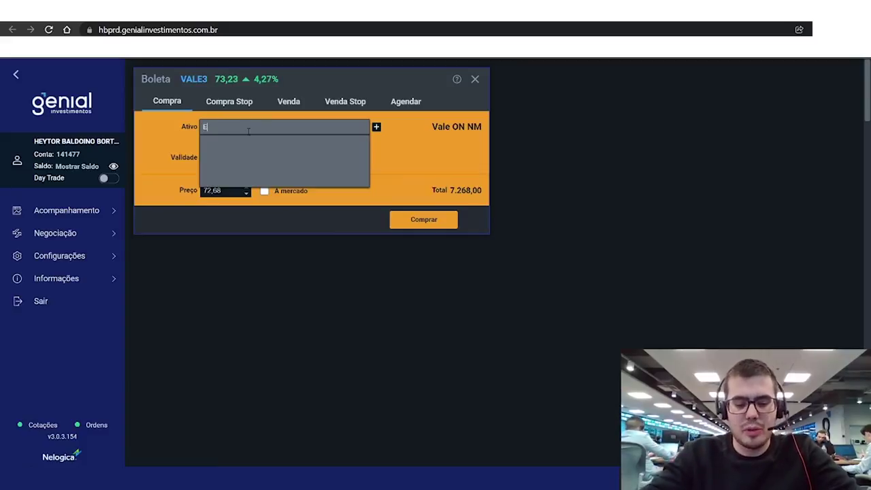
{"action": "key", "text": "BackSpace"}
{"action": "key", "text": "BackSpace"}
{"action": "key", "text": "BackSpace"}
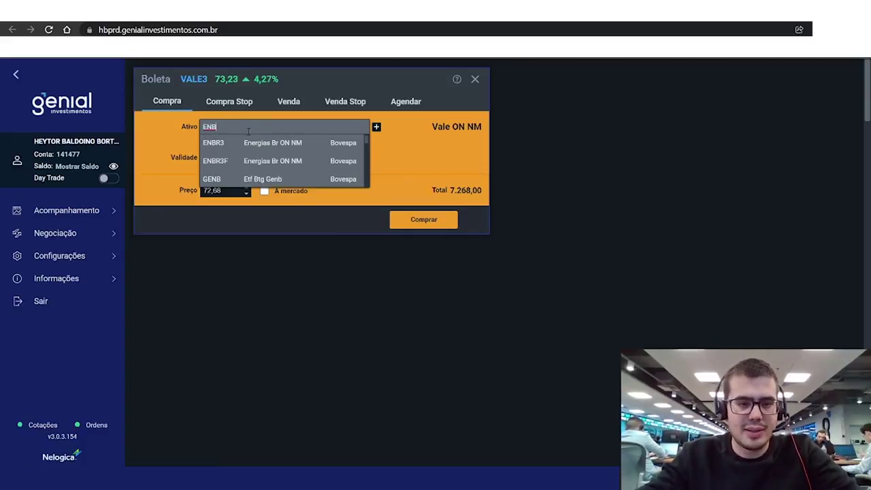
{"action": "type", "text": "PETZ3"}
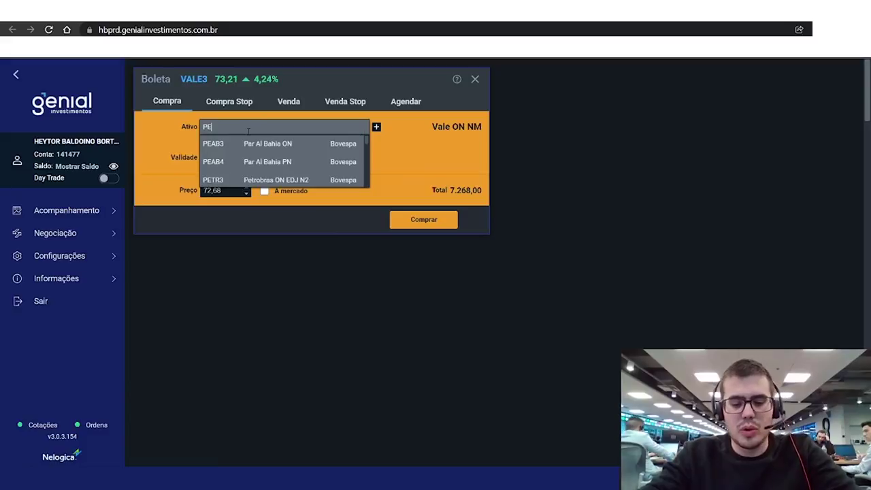
{"action": "left_click", "coordinate": [248, 143]}
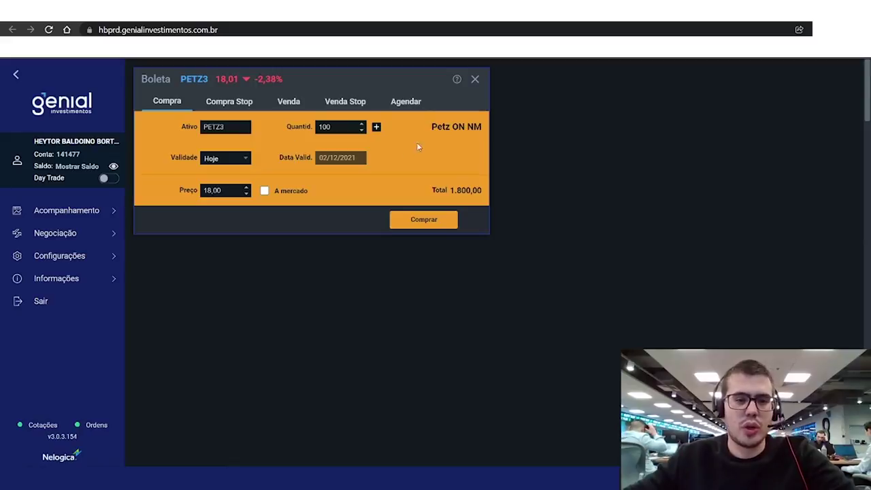
Try buy quantities of 1, 100 and 121 shares for PETZ3, and restore the quantity to 100.
{"action": "double_click", "coordinate": [336, 129]}
{"action": "type", "text": "1"}
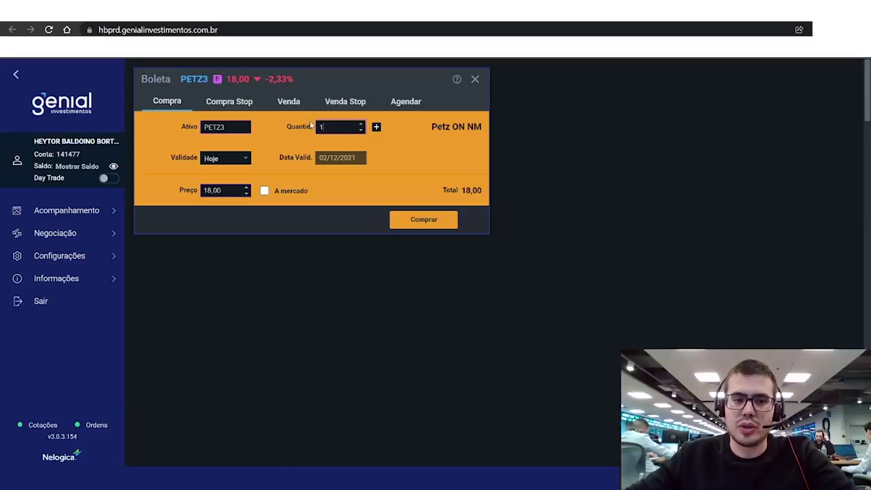
{"action": "type", "text": "00"}
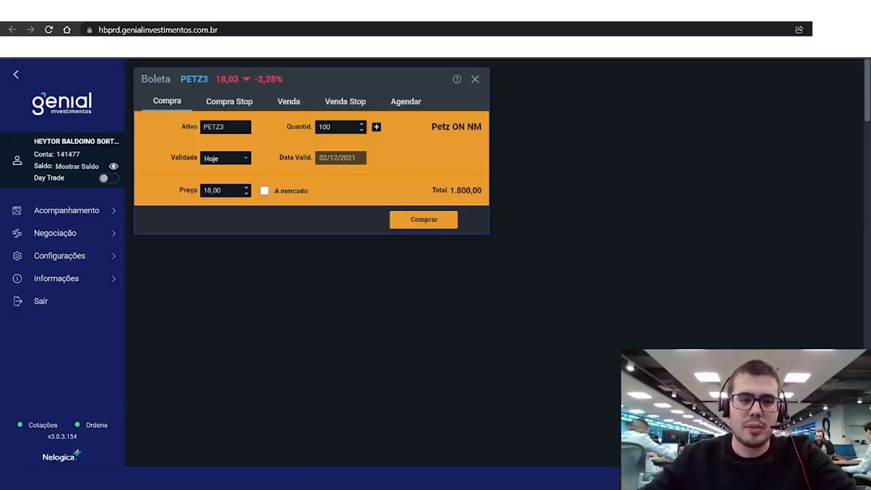
{"action": "key", "text": "BackSpace"}
{"action": "key", "text": "BackSpace"}
{"action": "type", "text": "21"}
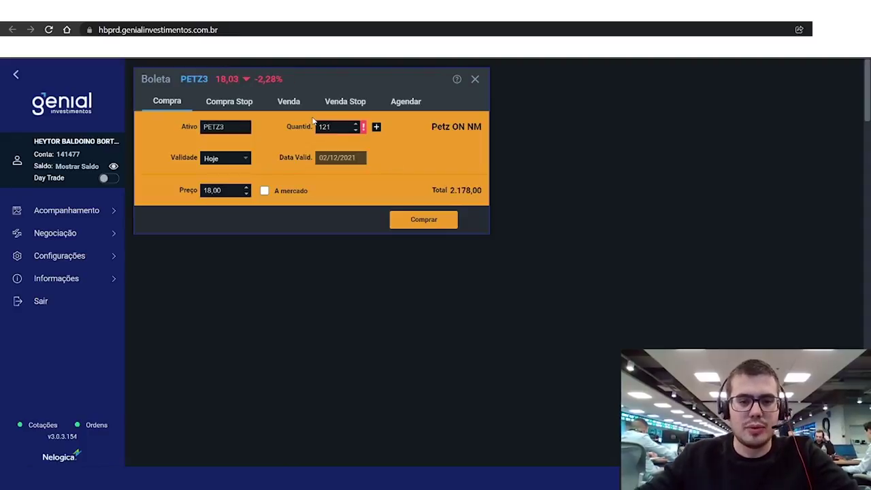
{"action": "mouse_move", "coordinate": [364, 129]}
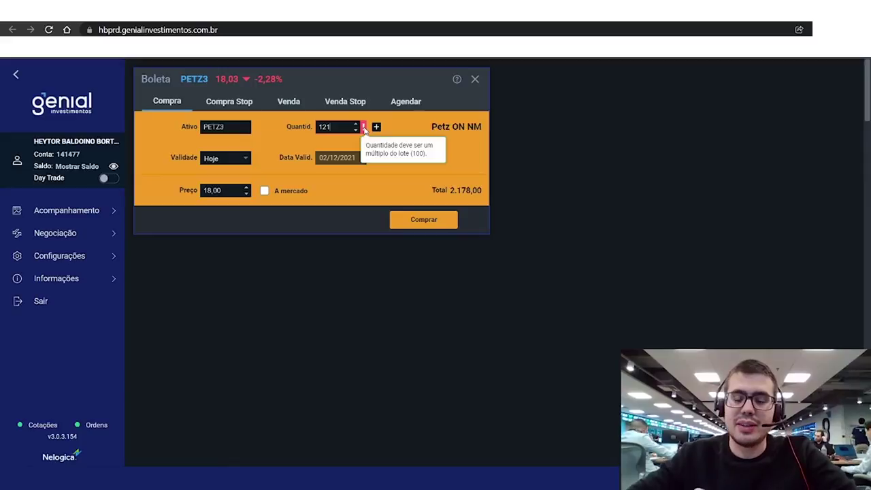
{"action": "key", "text": "BackSpace"}
{"action": "key", "text": "BackSpace"}
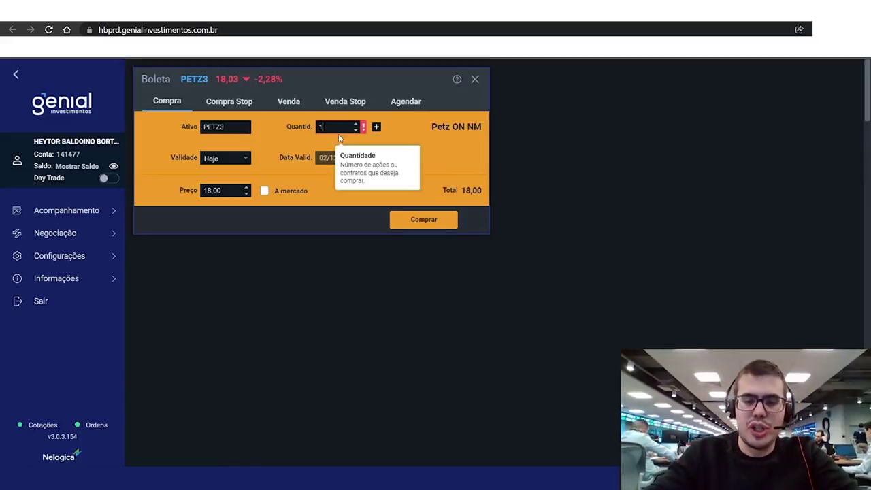
{"action": "type", "text": "00"}
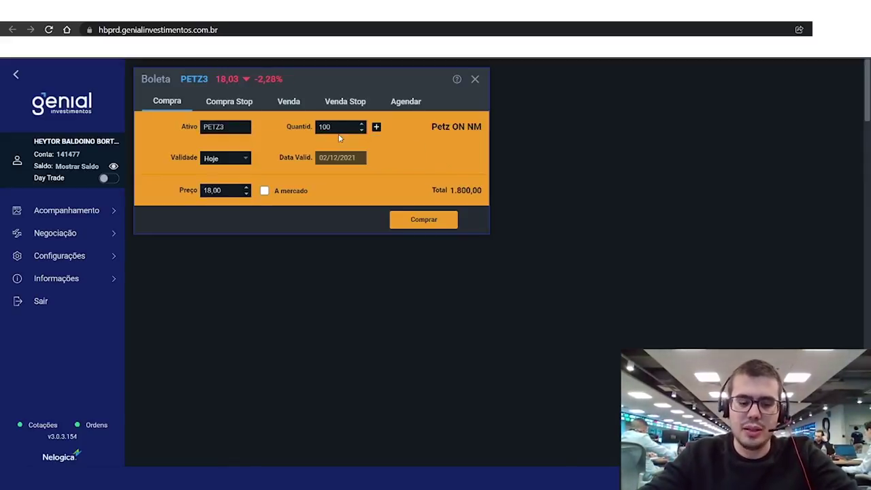
Set the PETZ3 buy order's quantity to 1 and its price to 18,05.
{"action": "key", "text": "BackSpace"}
{"action": "key", "text": "BackSpace"}
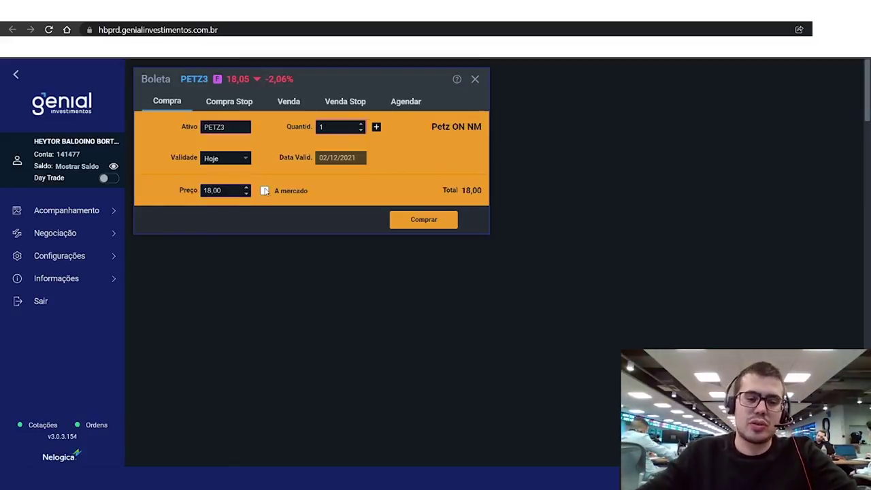
{"action": "key", "text": "BackSpace"}
{"action": "key", "text": "BackSpace"}
{"action": "key", "text": "BackSpace"}
{"action": "type", "text": "8"}
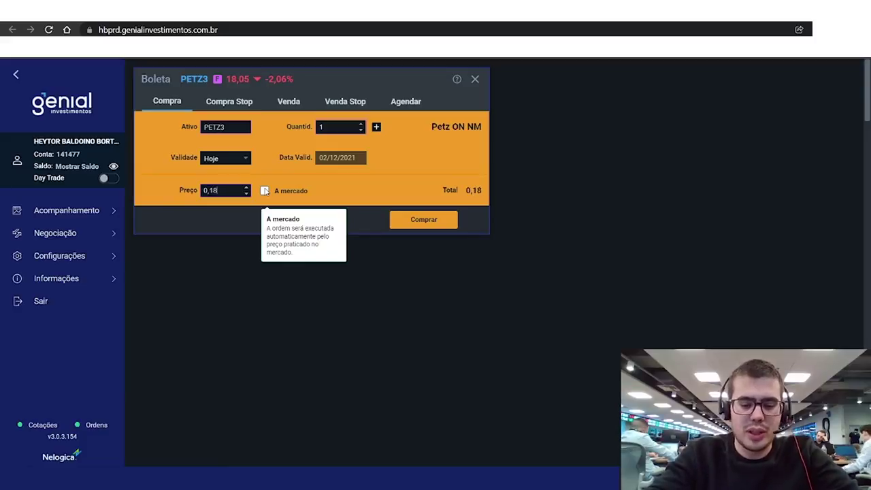
{"action": "type", "text": ",05"}
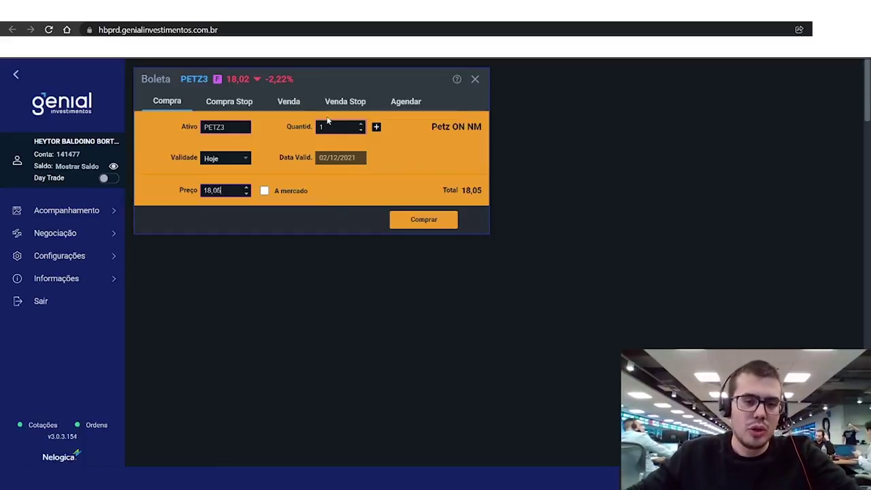
Look at the sell form, return to the buy form, and submit and confirm the order for 1 PETZ3 at 18,05.
{"action": "left_click", "coordinate": [301, 102]}
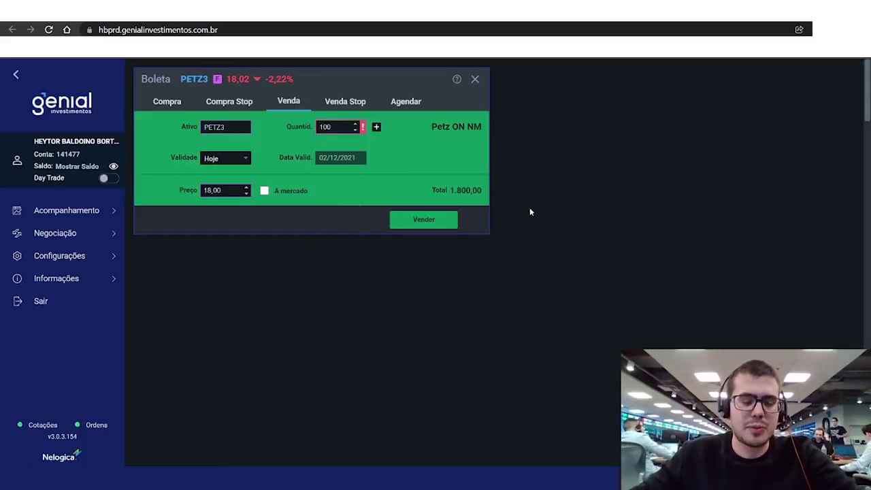
{"action": "left_click", "coordinate": [174, 105]}
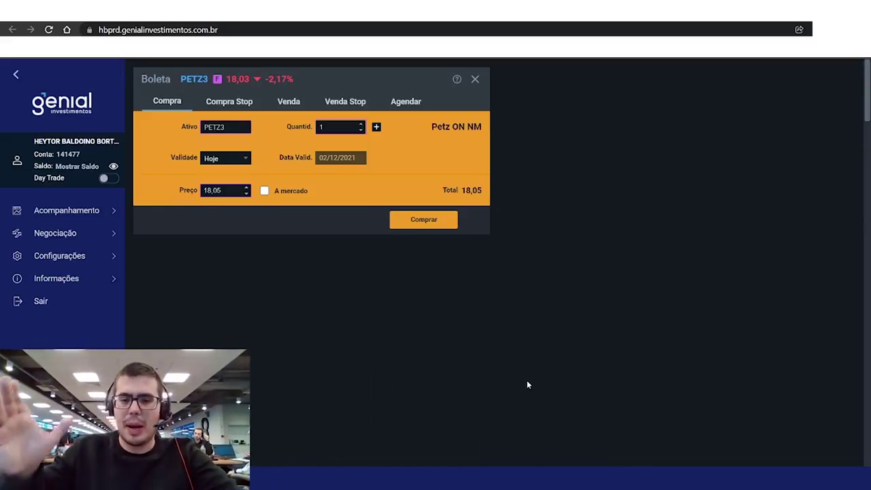
{"action": "left_click", "coordinate": [432, 224]}
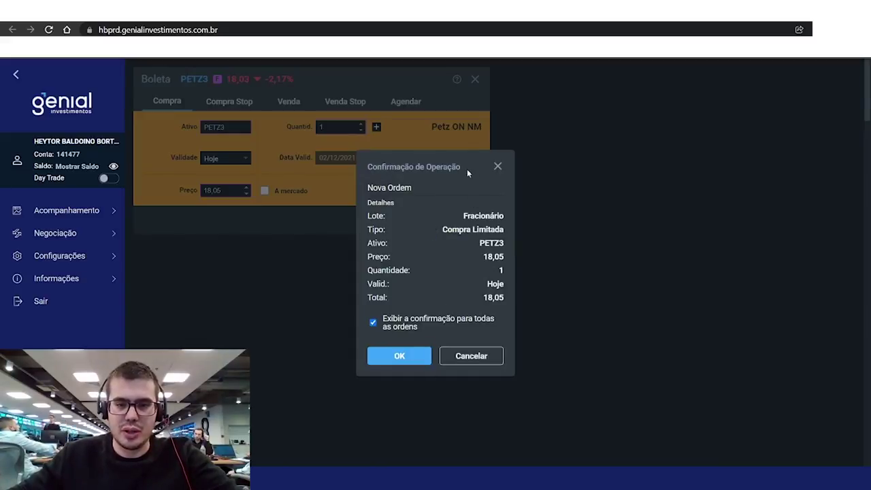
{"action": "left_click", "coordinate": [401, 357]}
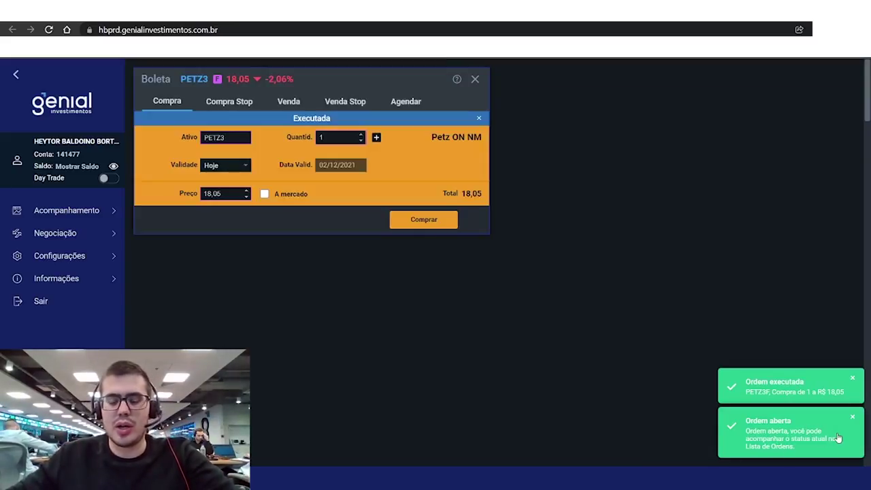
Open the Lista de Ordens window, place it below the order ticket and widen it across the workspace.
{"action": "left_click", "coordinate": [93, 221]}
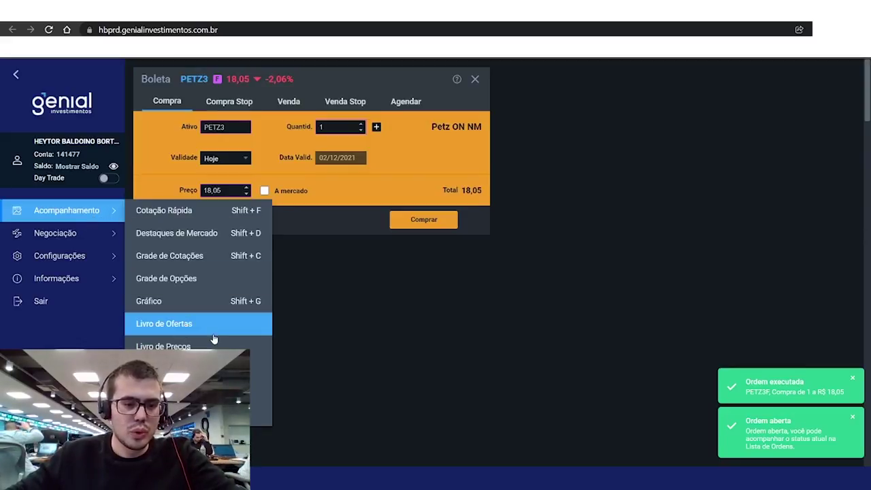
{"action": "mouse_move", "coordinate": [84, 236]}
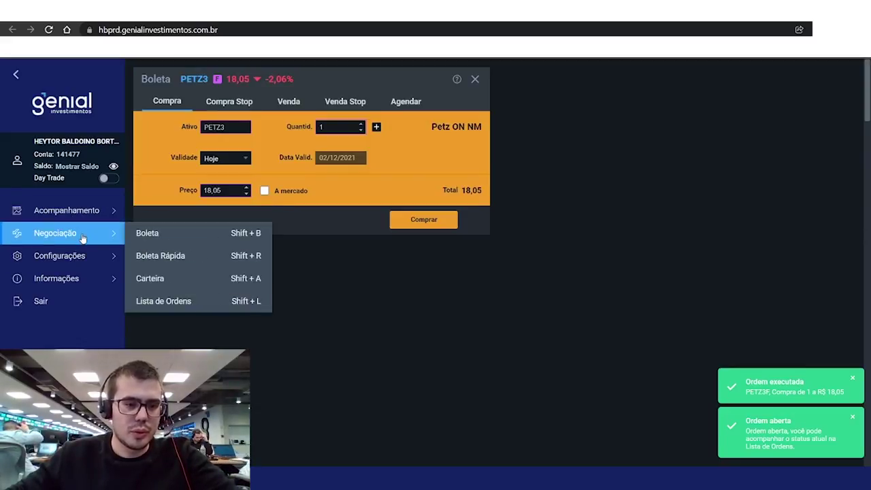
{"action": "left_click", "coordinate": [177, 302]}
{"action": "left_click_drag", "start_coordinate": [695, 80], "coordinate": [336, 255]}
{"action": "left_click_drag", "start_coordinate": [490, 327], "coordinate": [858, 340]}
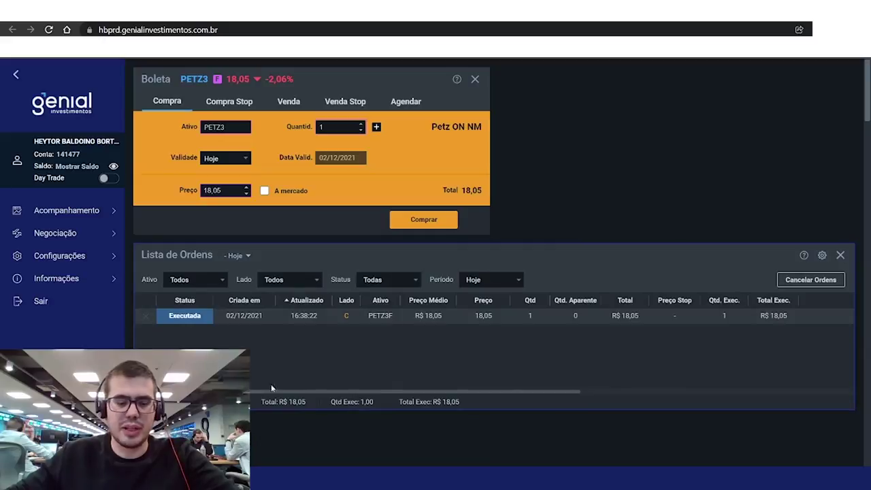
Set the buy price to 17,50, and submit and confirm a second order for 1 PETZ3.
{"action": "left_click", "coordinate": [222, 190]}
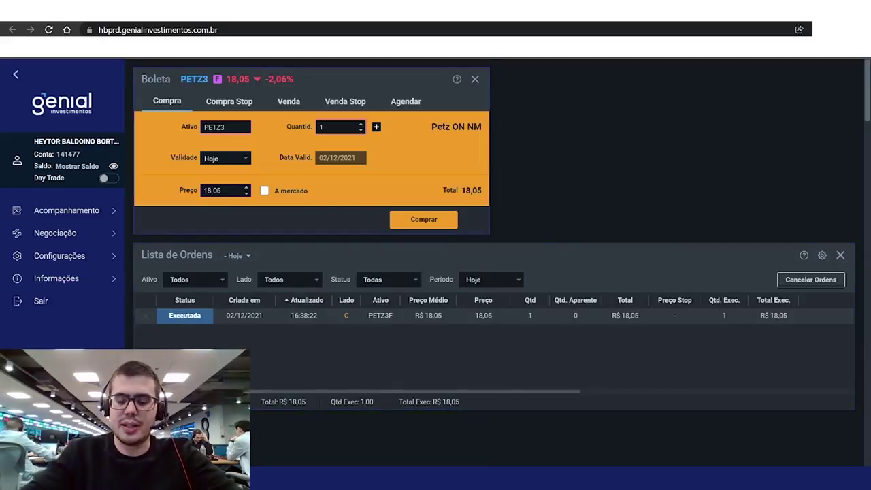
{"action": "key", "text": "BackSpace"}
{"action": "key", "text": "BackSpace"}
{"action": "key", "text": "BackSpace"}
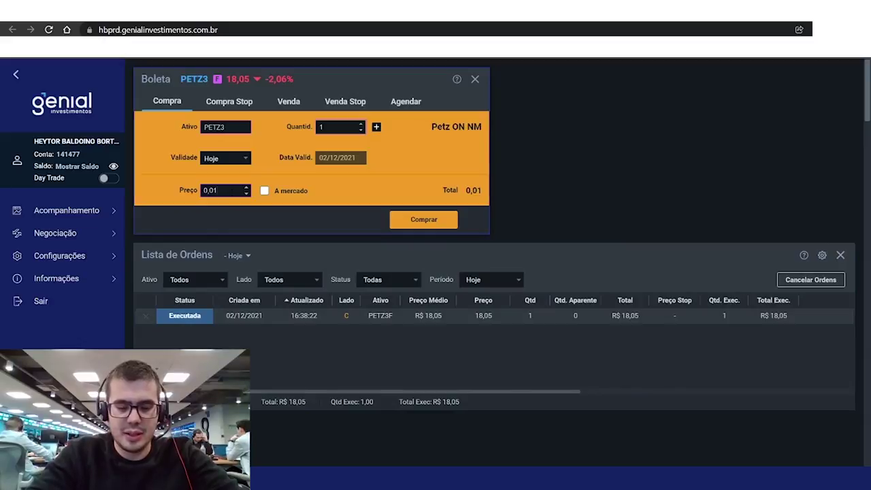
{"action": "type", "text": "11"}
{"action": "key", "text": "BackSpace"}
{"action": "key", "text": "BackSpace"}
{"action": "key", "text": "BackSpace"}
{"action": "type", "text": "1750"}
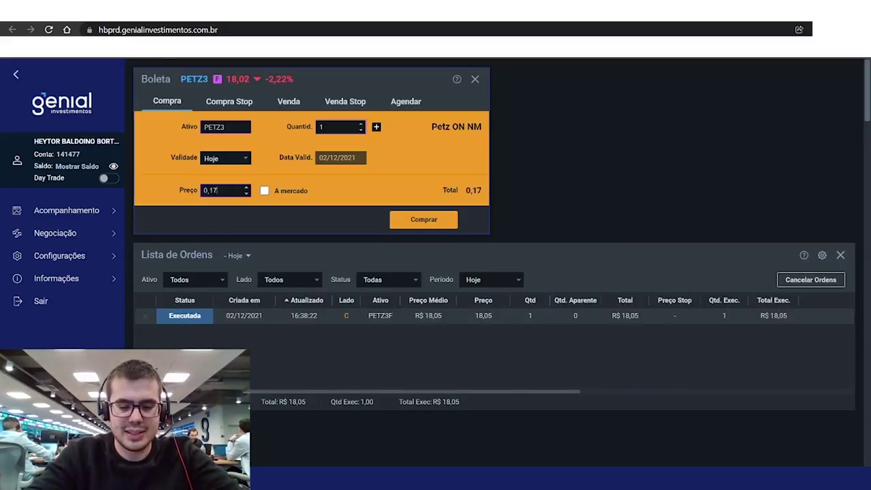
{"action": "left_click", "coordinate": [428, 221]}
{"action": "left_click", "coordinate": [400, 356]}
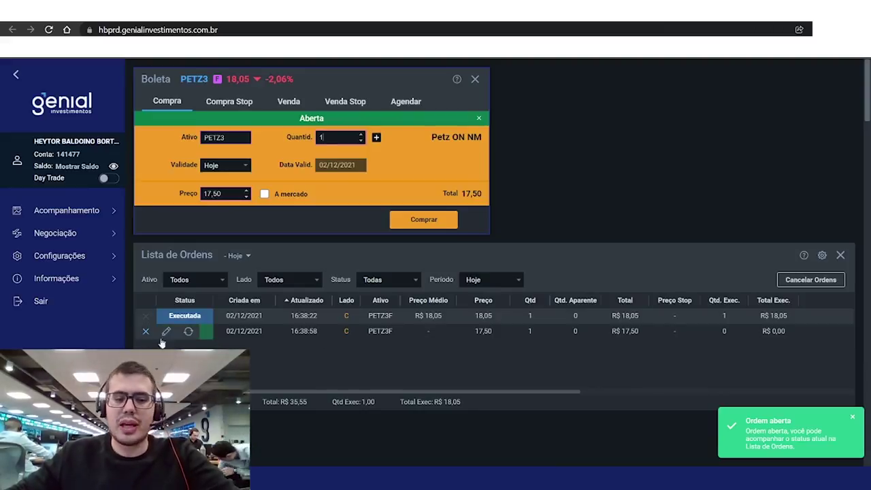
Cancel the open PETZ3F buy order at 17,50 in the order list and confirm the cancellation.
{"action": "mouse_move", "coordinate": [189, 335]}
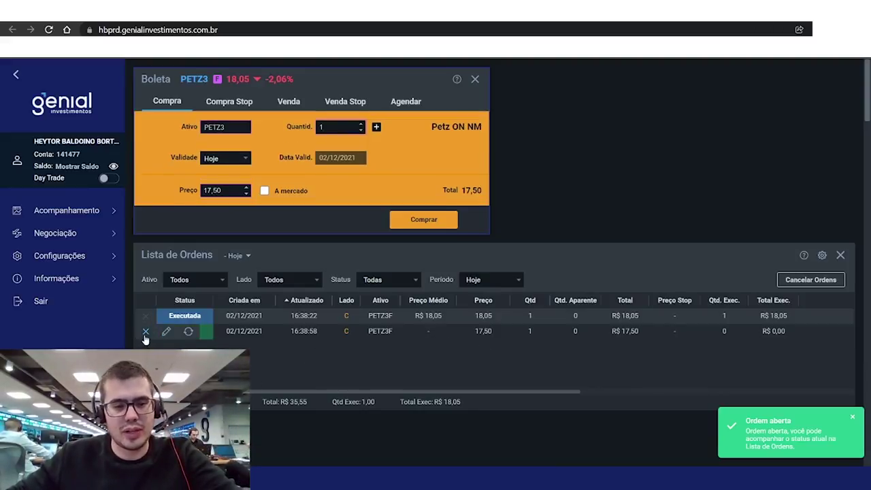
{"action": "left_click", "coordinate": [145, 332]}
{"action": "left_click", "coordinate": [400, 356]}
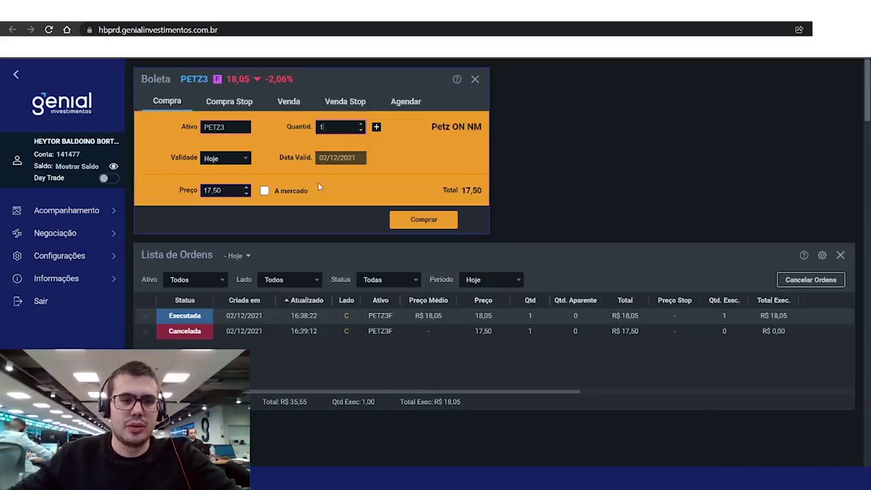
In the sell form, choose RADL3 as the asset and set the quantity to 1.
{"action": "left_click", "coordinate": [290, 102]}
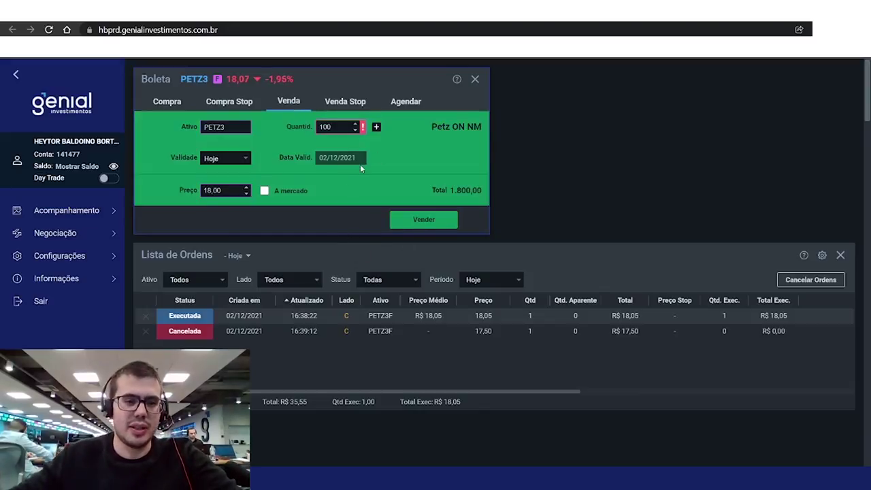
{"action": "left_click", "coordinate": [234, 127]}
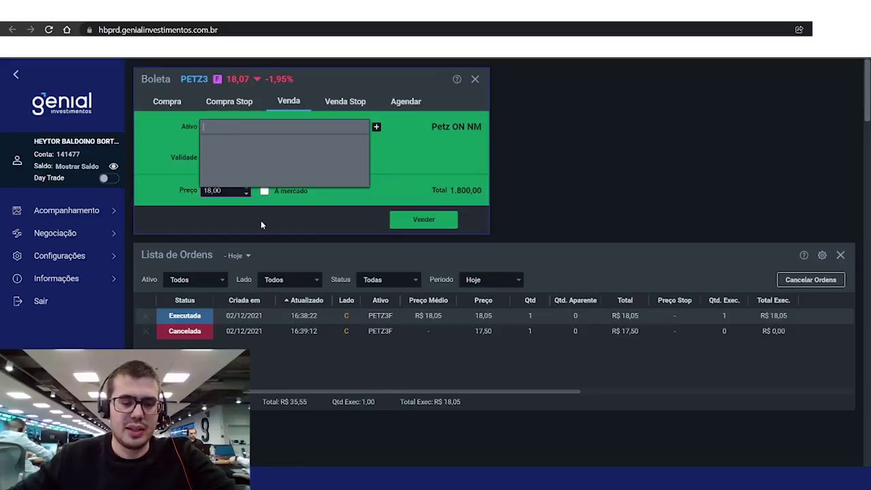
{"action": "left_click", "coordinate": [426, 159]}
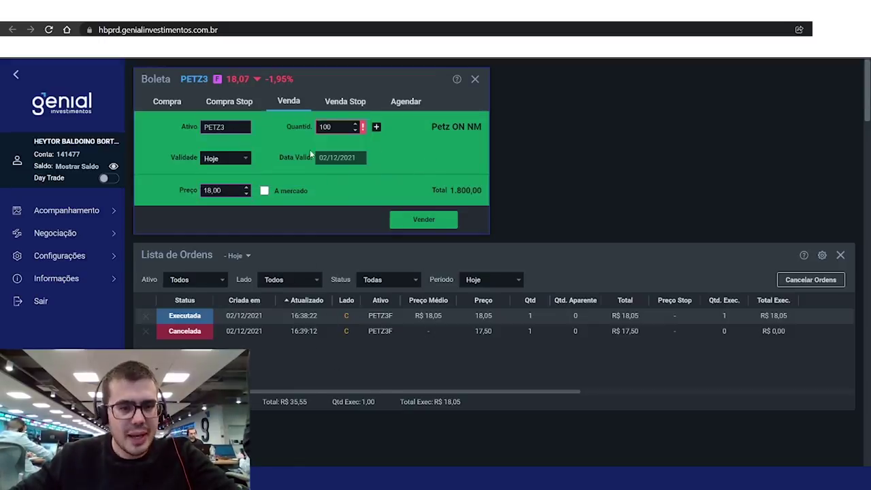
{"action": "key", "text": "BackSpace"}
{"action": "left_click", "coordinate": [194, 79]}
{"action": "type", "text": "RALD"}
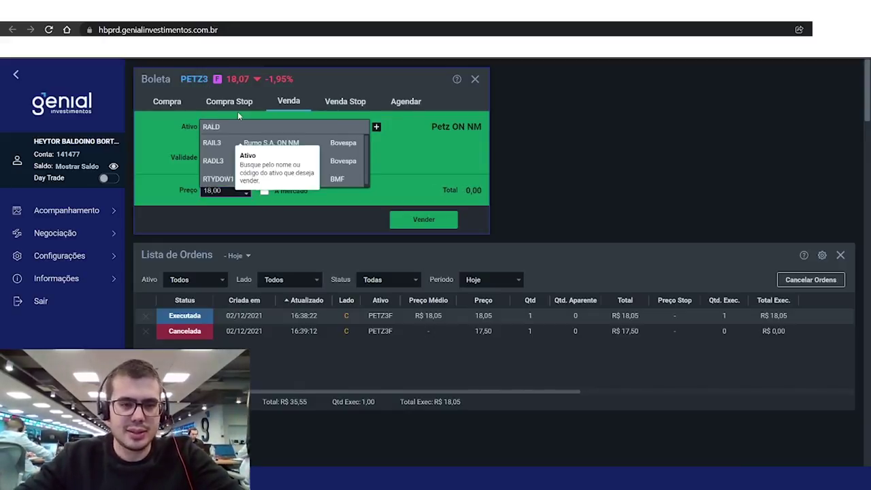
{"action": "key", "text": "Down"}
{"action": "key", "text": "Down"}
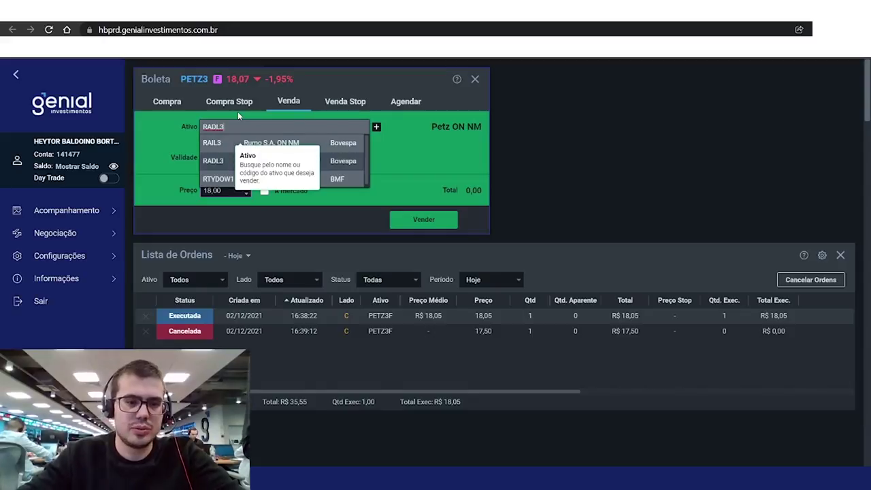
{"action": "key", "text": "Return"}
{"action": "type", "text": "1"}
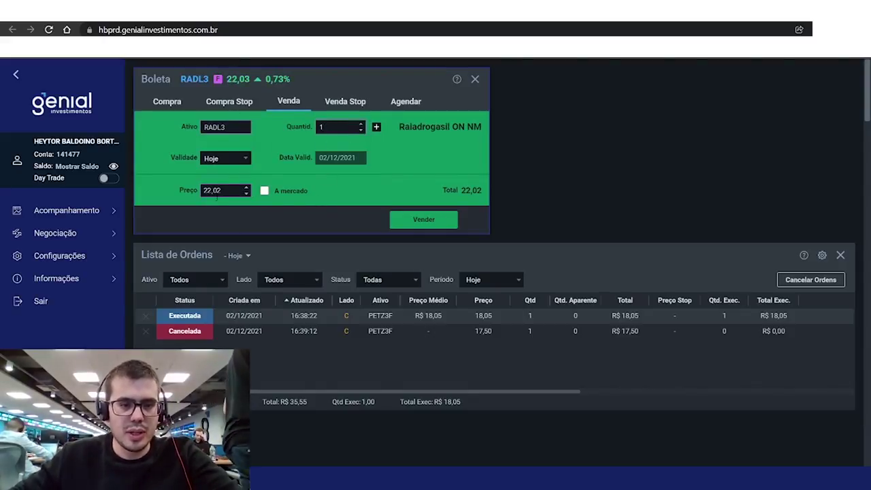
Submit and confirm the sell order for 1 RADL3 at 22,02, valid Hoje.
{"action": "left_click", "coordinate": [426, 221]}
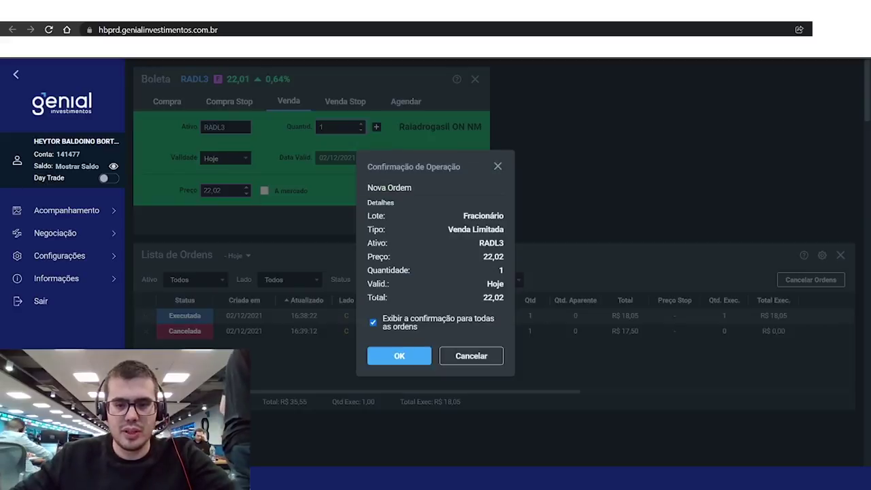
{"action": "left_click", "coordinate": [400, 357]}
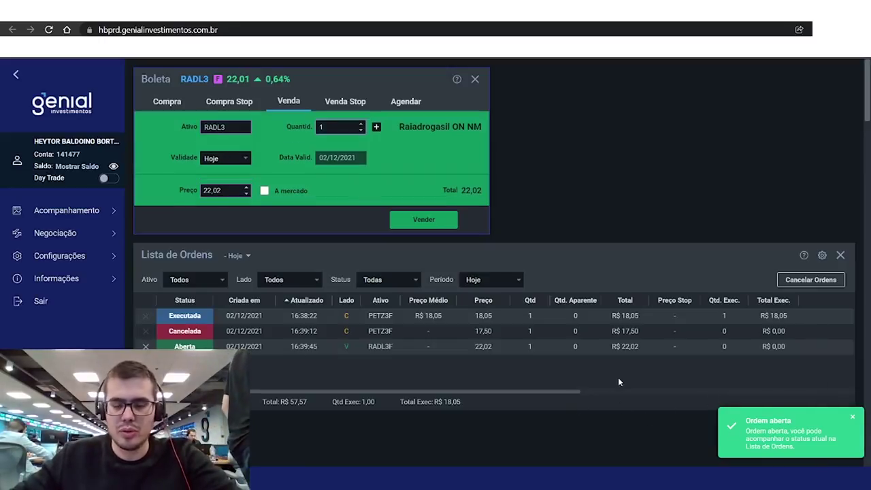
{"action": "left_click", "coordinate": [272, 356]}
{"action": "mouse_move", "coordinate": [275, 357]}
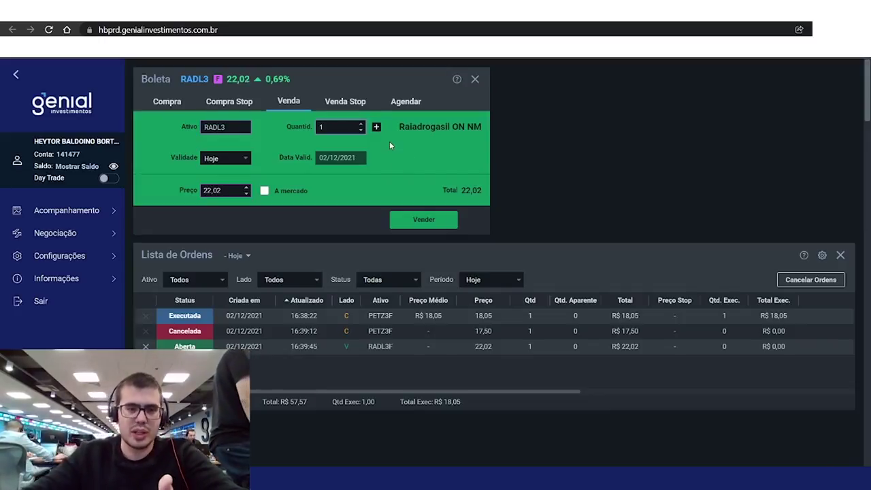
Look at the stop-buy and stop-sell forms for RADL3, and return to the regular buy form.
{"action": "left_click", "coordinate": [229, 102]}
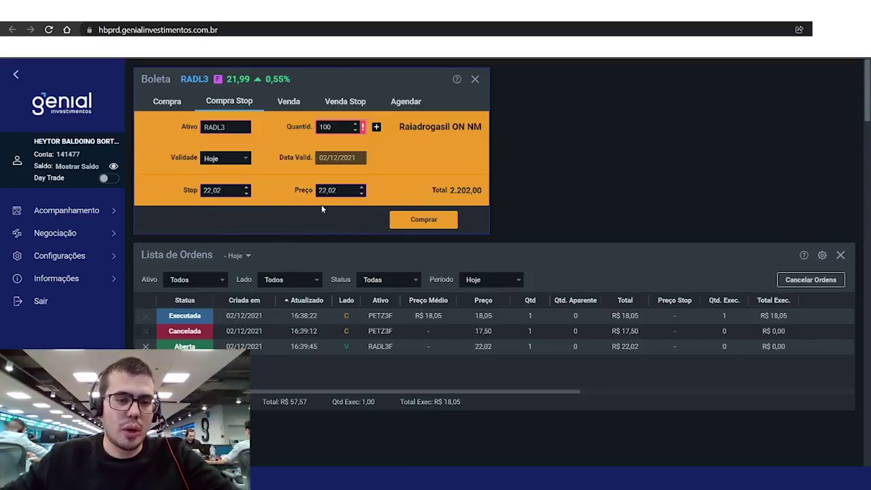
{"action": "left_click", "coordinate": [342, 106]}
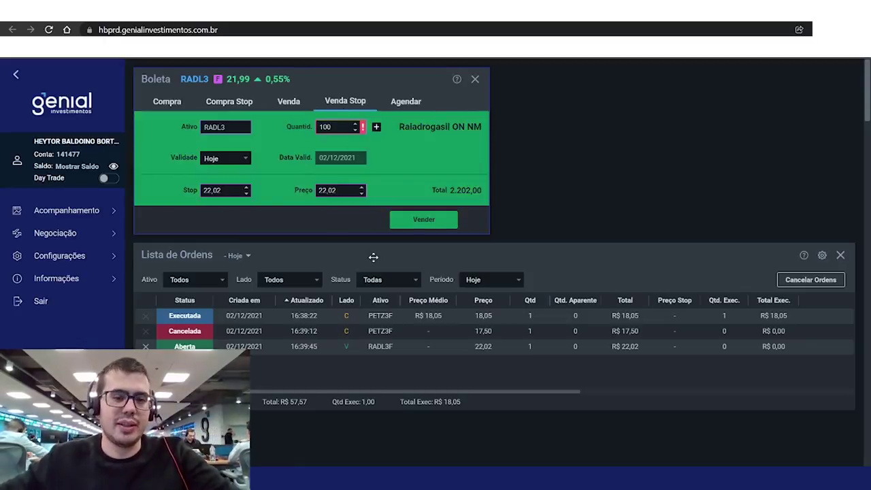
{"action": "left_click", "coordinate": [171, 108]}
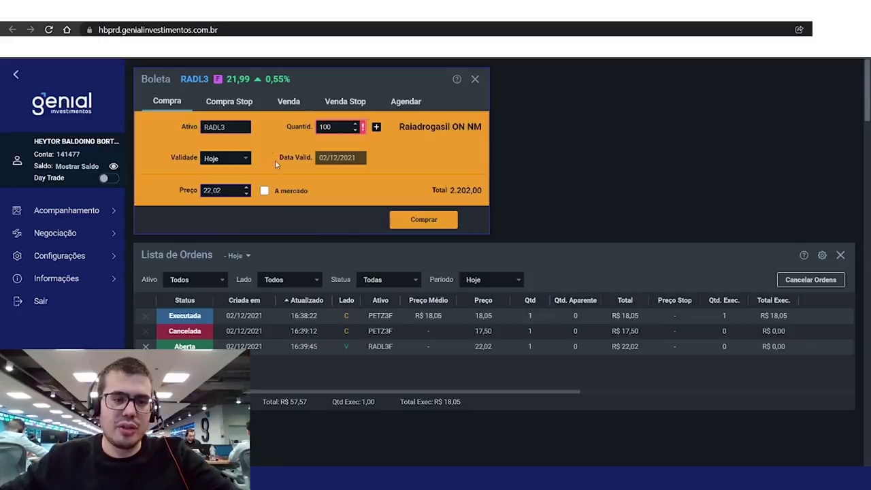
Try the validity options Até Cancelar and Tudo ou Nada on the RADL3 buy order.
{"action": "left_click", "coordinate": [242, 159]}
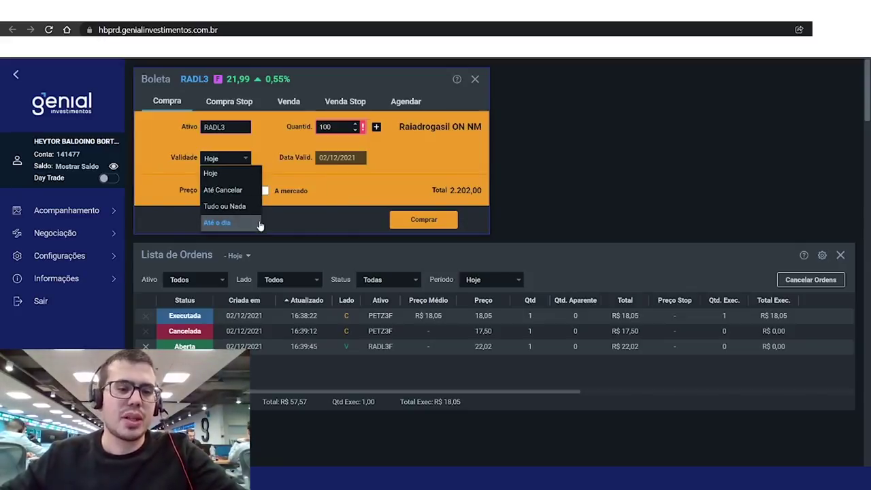
{"action": "left_click", "coordinate": [229, 190]}
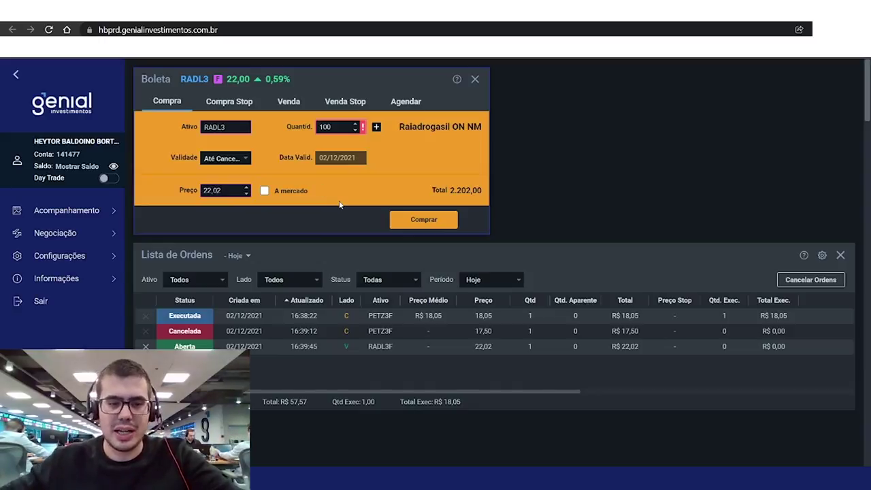
{"action": "left_click", "coordinate": [238, 158]}
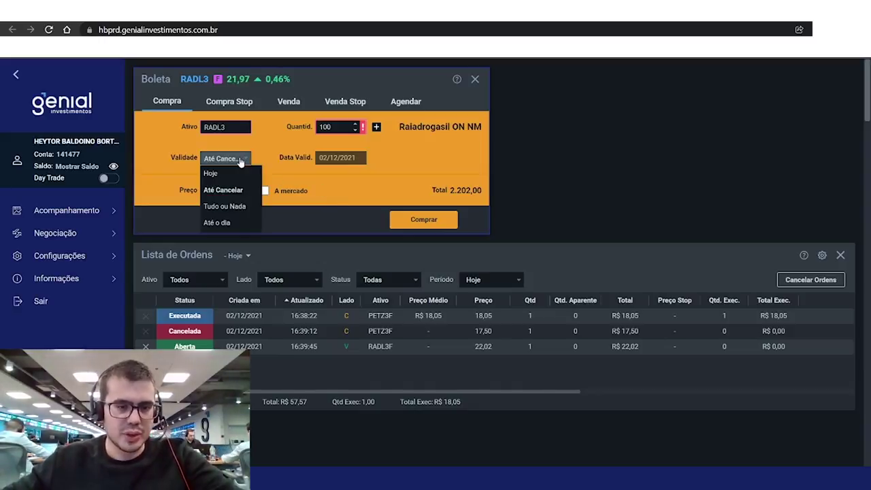
{"action": "left_click", "coordinate": [230, 207]}
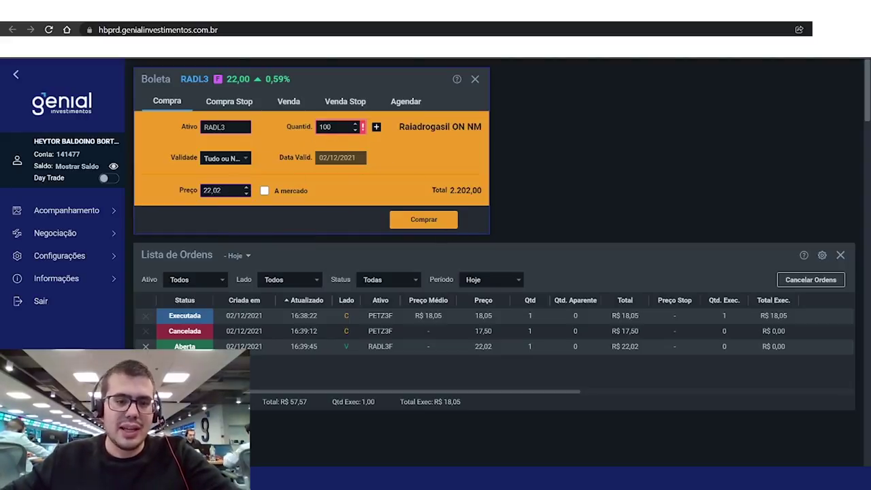
Set the buy order's validity to Até o dia with 13/12/2021 as the end date.
{"action": "left_click", "coordinate": [245, 158]}
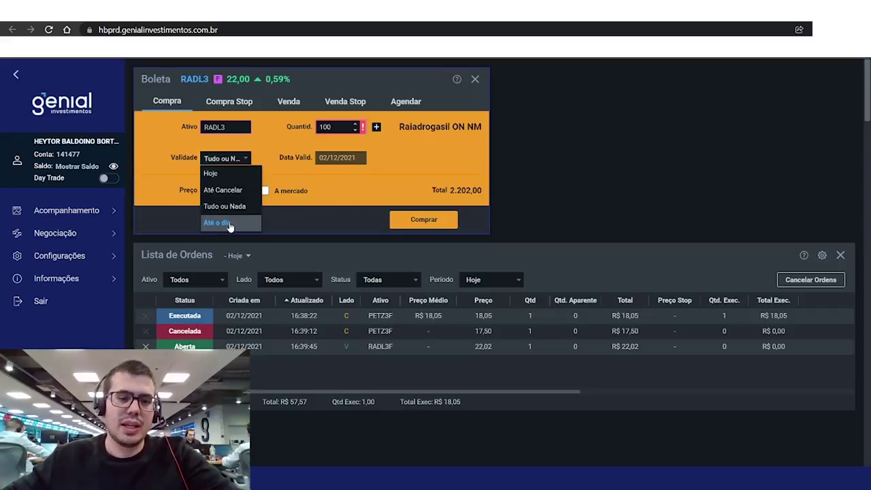
{"action": "left_click", "coordinate": [231, 222]}
{"action": "left_click", "coordinate": [335, 159]}
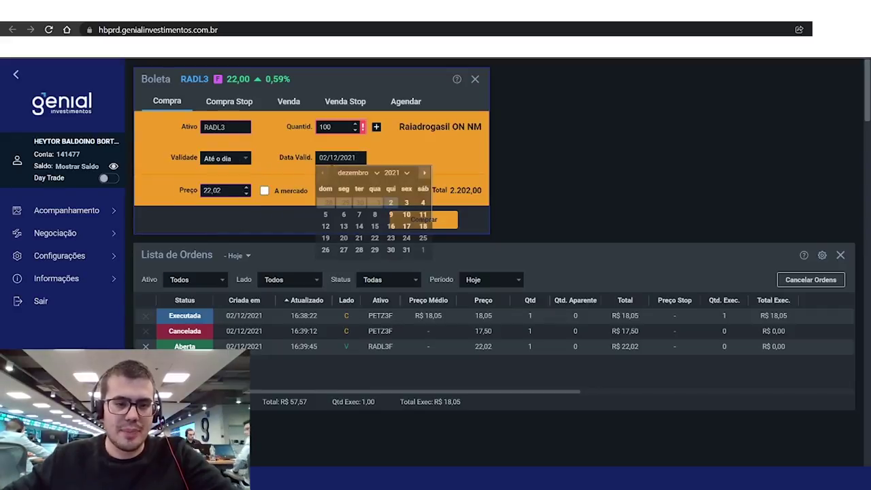
{"action": "left_click", "coordinate": [344, 226]}
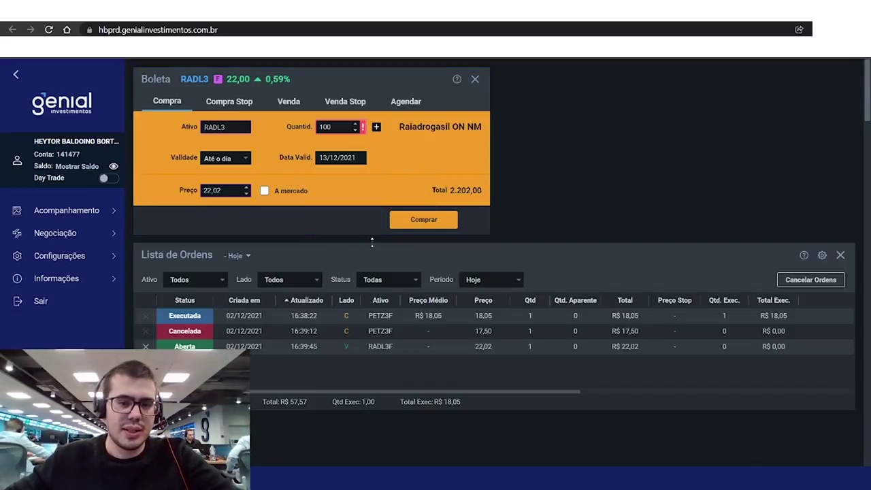
Set the RADL3 buy price to 21,00 and try to submit the fractional order for 100 shares.
{"action": "left_click", "coordinate": [222, 191]}
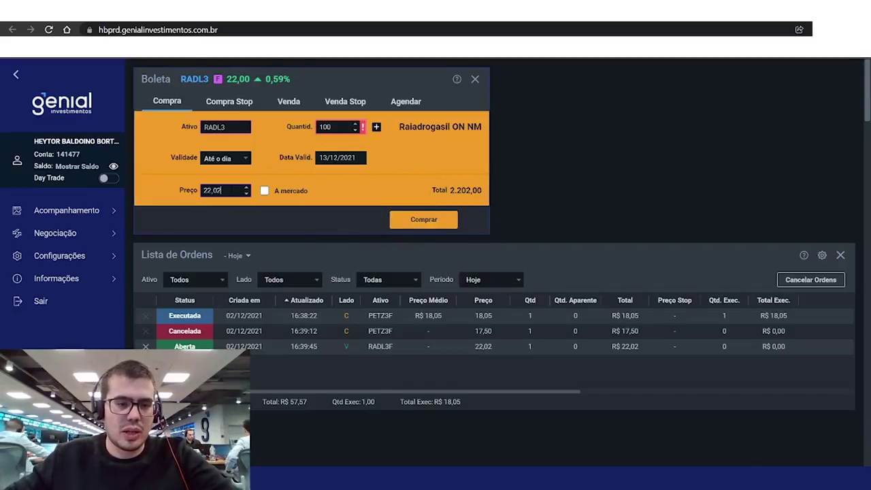
{"action": "key", "text": "BackSpace"}
{"action": "key", "text": "BackSpace"}
{"action": "key", "text": "BackSpace"}
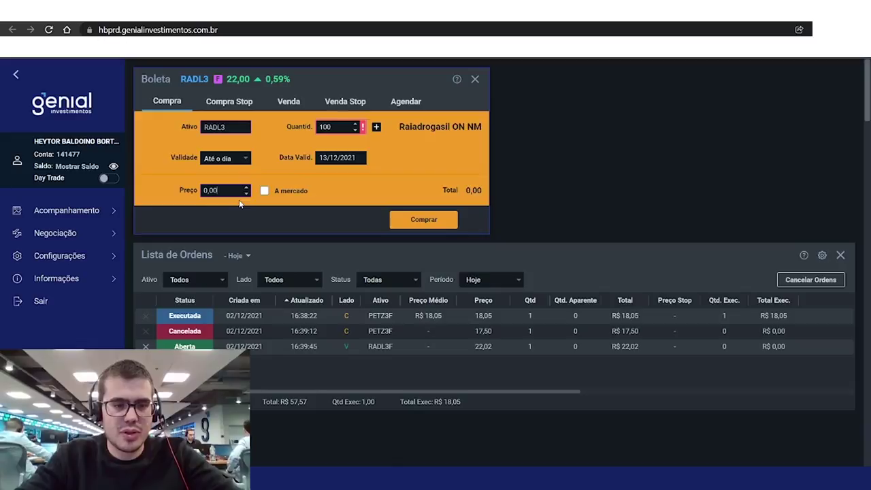
{"action": "type", "text": "100"}
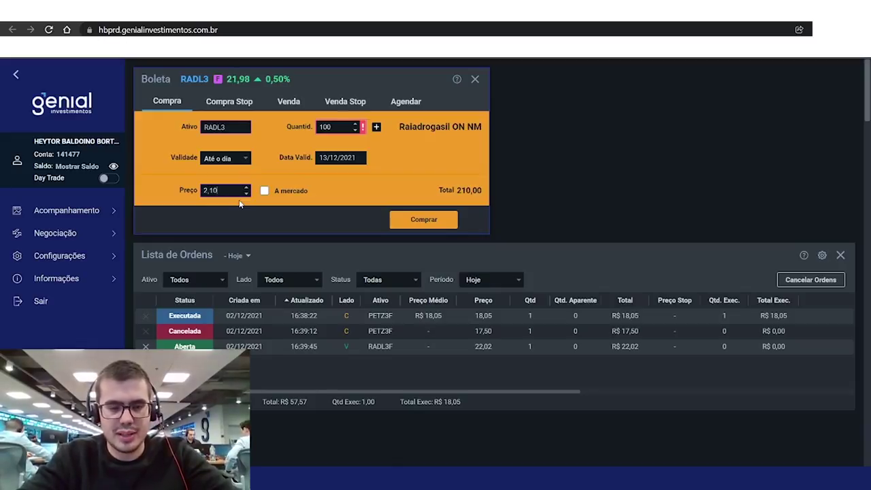
{"action": "left_click", "coordinate": [437, 219]}
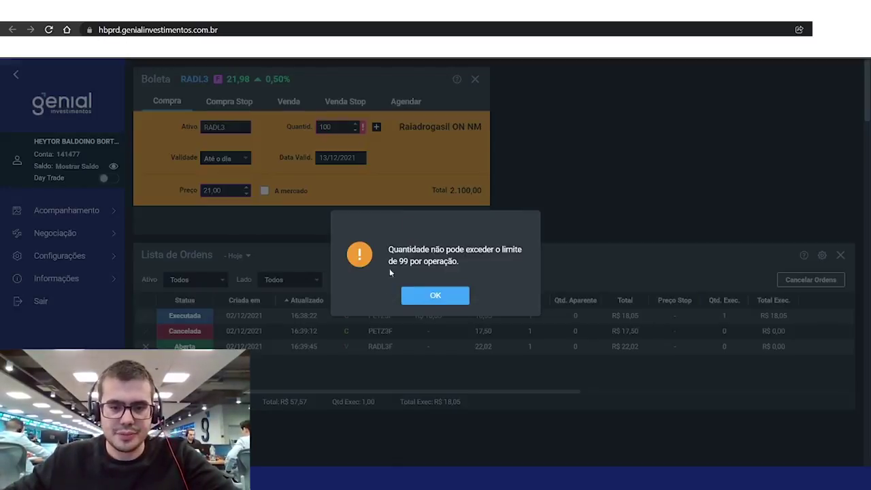
{"action": "left_click", "coordinate": [439, 295]}
Re-enter the RADL3 purchase as a standard-lot order of 100 shares valid until 06/12/2021.
{"action": "left_click", "coordinate": [326, 127]}
{"action": "key", "text": "BackSpace"}
{"action": "key", "text": "BackSpace"}
{"action": "key", "text": "BackSpace"}
{"action": "type", "text": "100"}
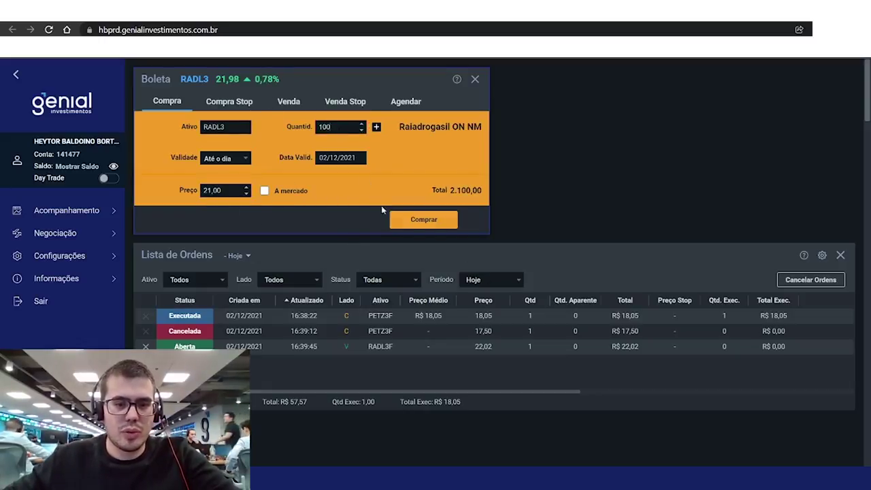
{"action": "left_click", "coordinate": [340, 158]}
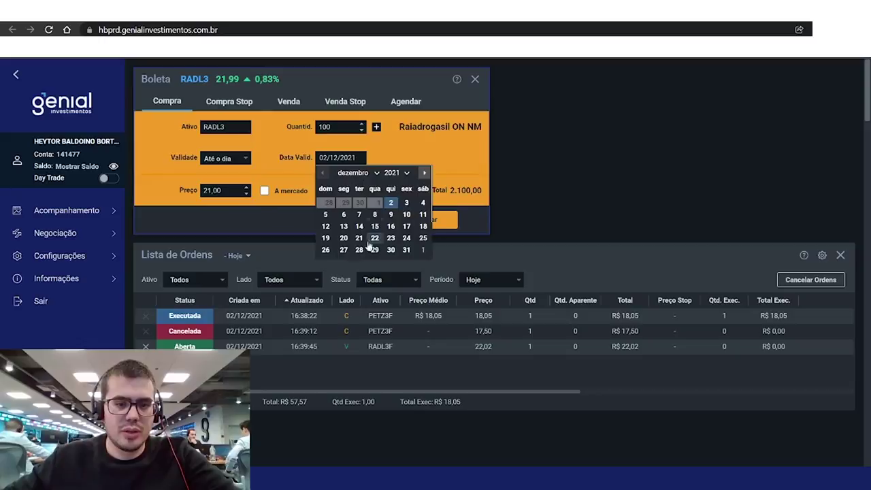
{"action": "left_click", "coordinate": [344, 215]}
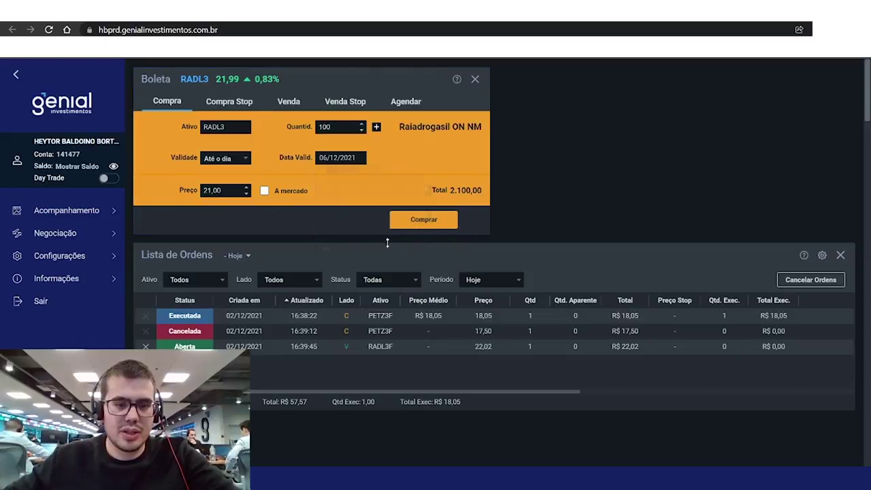
Submit and confirm the order for 100 RADL3 at 21,00, and check its validity columns in the order list.
{"action": "left_click", "coordinate": [423, 219]}
{"action": "left_click", "coordinate": [403, 355]}
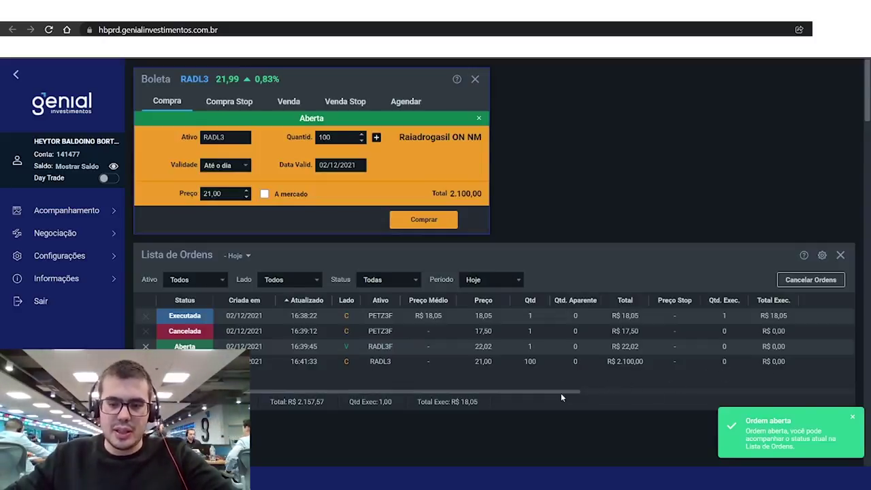
{"action": "left_click_drag", "start_coordinate": [555, 392], "coordinate": [829, 394]}
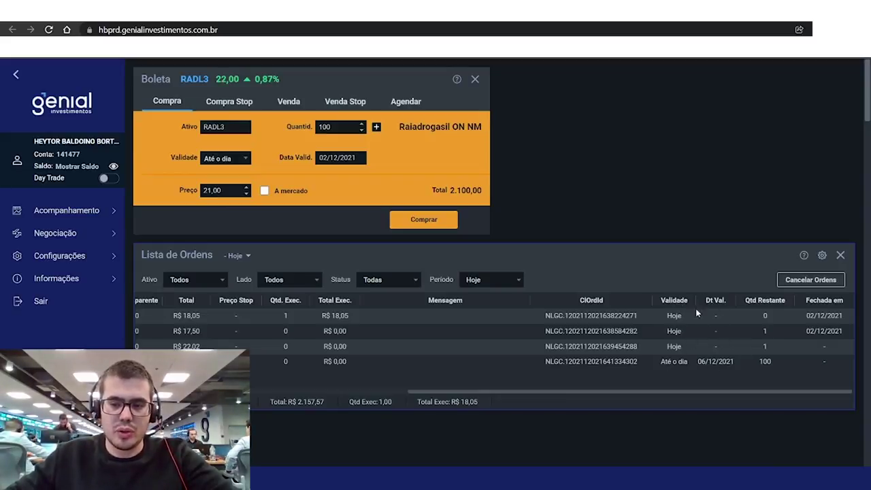
{"action": "left_click_drag", "start_coordinate": [682, 392], "coordinate": [277, 191]}
Cancel the RADL3 buy order at 21,00 and the RADL3F sell order at 22,02, confirming both cancellations.
{"action": "left_click", "coordinate": [224, 158]}
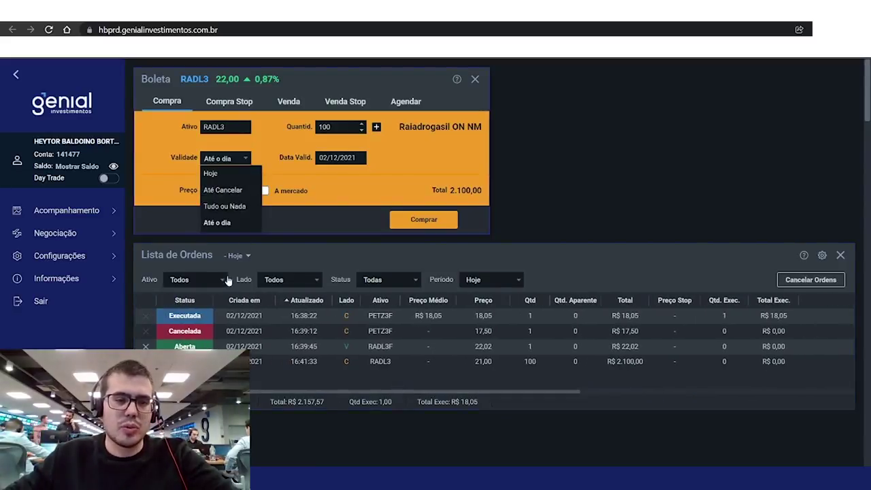
{"action": "left_click", "coordinate": [145, 362]}
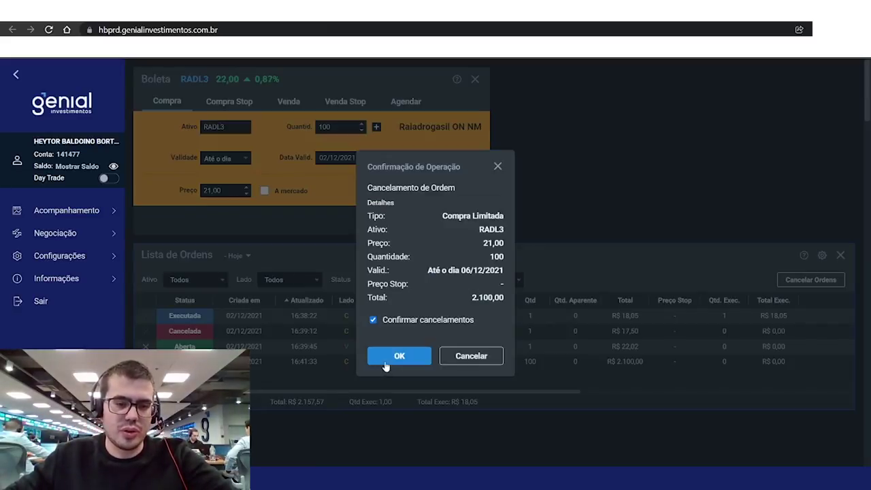
{"action": "left_click", "coordinate": [395, 358]}
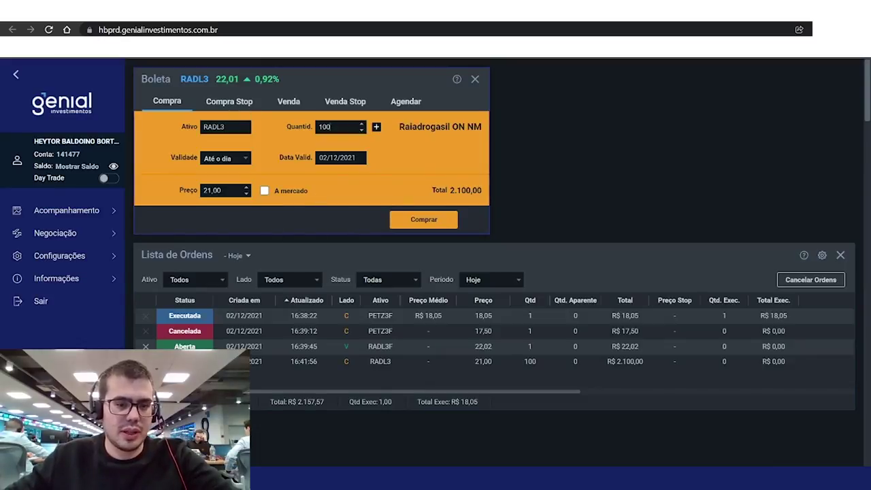
{"action": "left_click", "coordinate": [146, 346]}
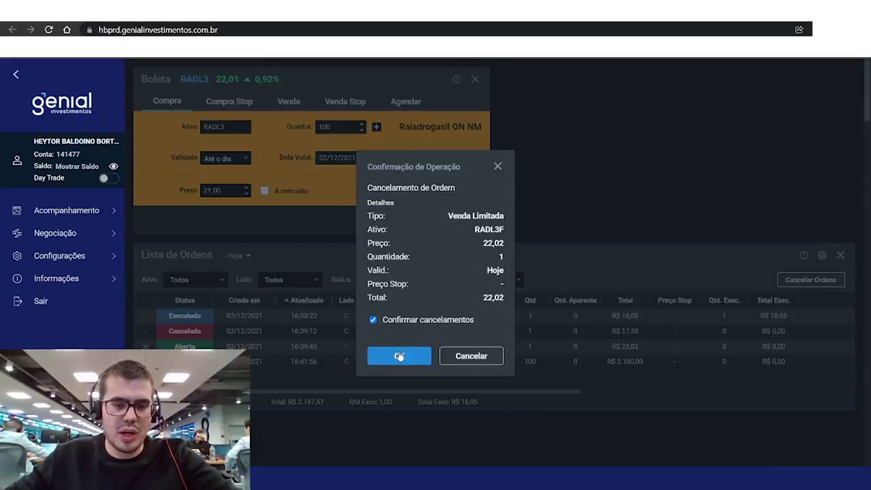
{"action": "left_click", "coordinate": [399, 355]}
Return to the sell form for RADL3 and set the sell price to 22,00.
{"action": "left_click", "coordinate": [289, 102]}
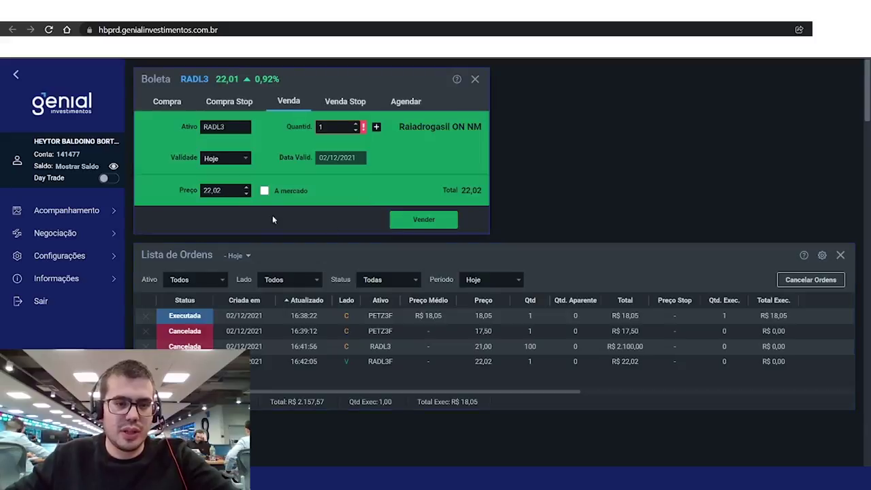
{"action": "key", "text": "BackSpace"}
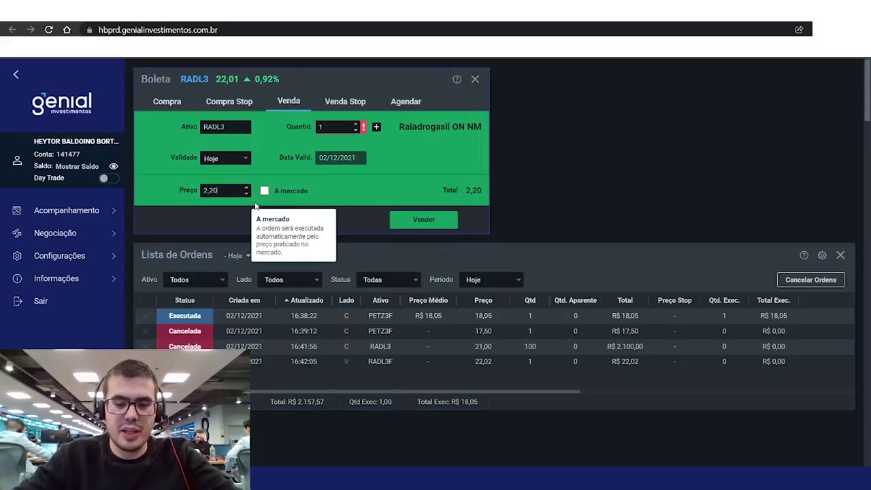
{"action": "type", "text": "0"}
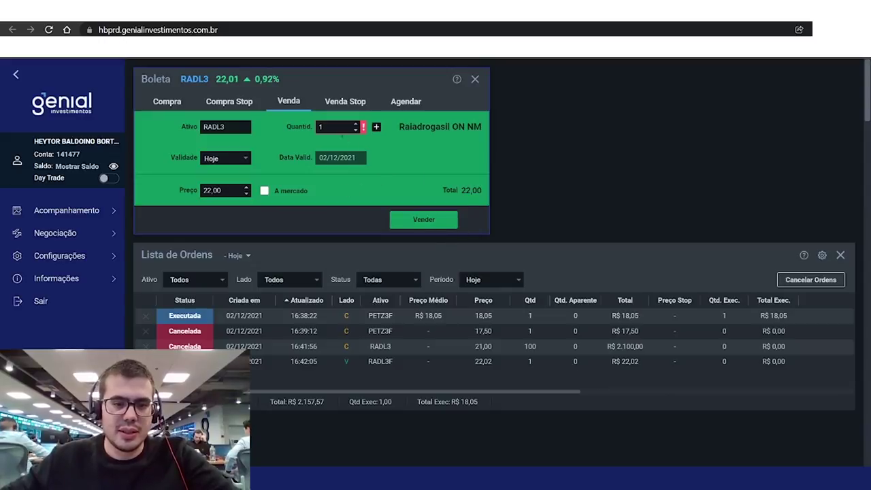
Submit and confirm a fractional-market sell order for 1 RADL3 share at 22,00, and dismiss the order notification.
{"action": "left_click", "coordinate": [403, 216]}
{"action": "left_click", "coordinate": [453, 298]}
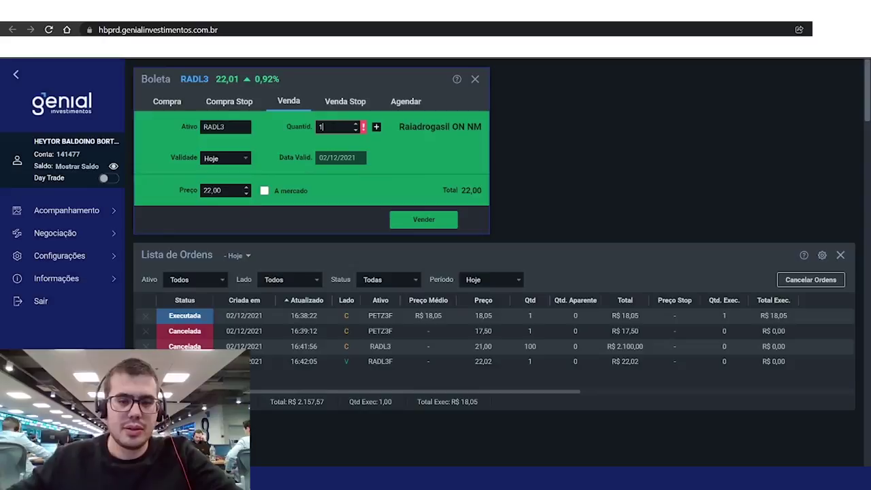
{"action": "left_click", "coordinate": [393, 170]}
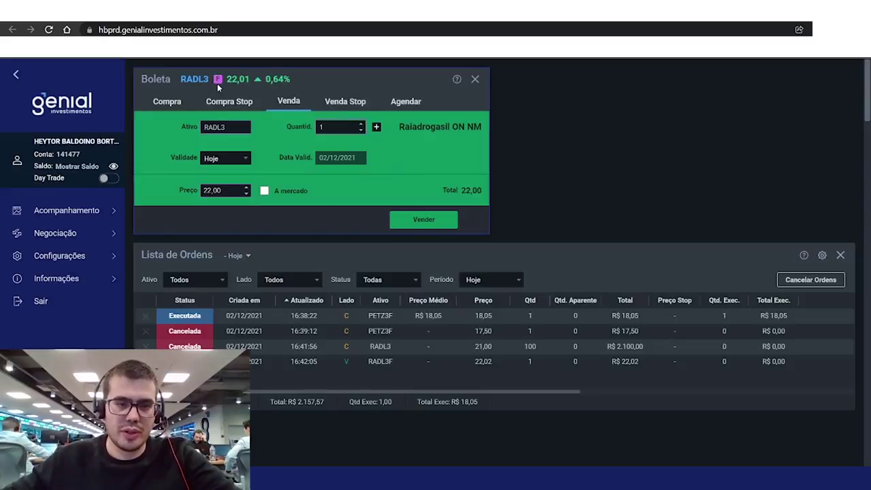
{"action": "left_click", "coordinate": [429, 222]}
{"action": "left_click", "coordinate": [404, 356]}
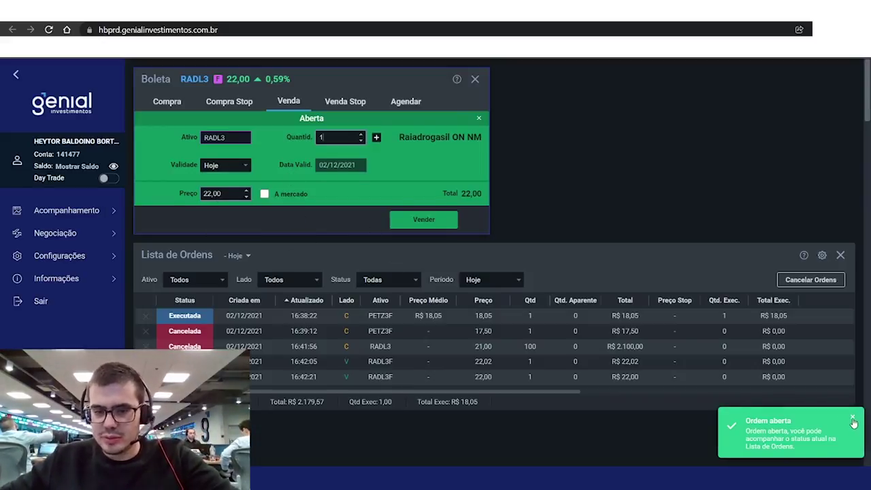
{"action": "left_click", "coordinate": [853, 420]}
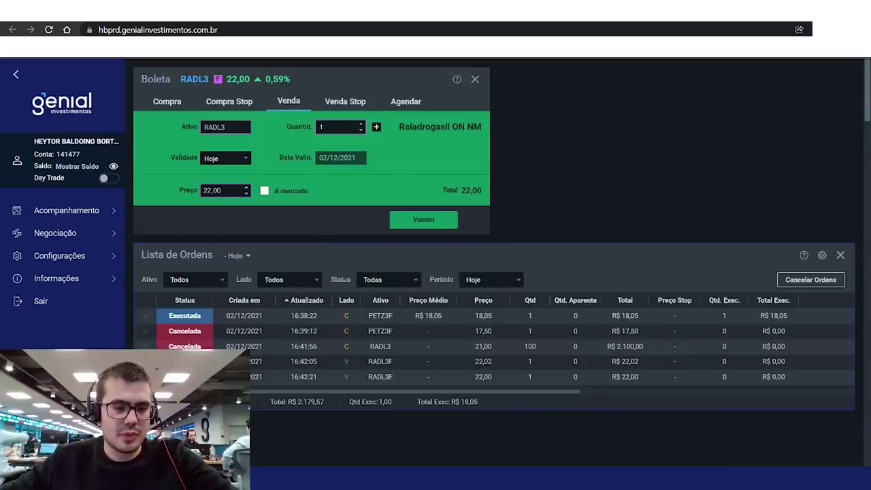
Cancel the open RADL3F sell order at 22,00 and submit and confirm a new one for 1 share at 21,98.
{"action": "left_click", "coordinate": [145, 376]}
{"action": "left_click", "coordinate": [399, 356]}
{"action": "left_click", "coordinate": [221, 191]}
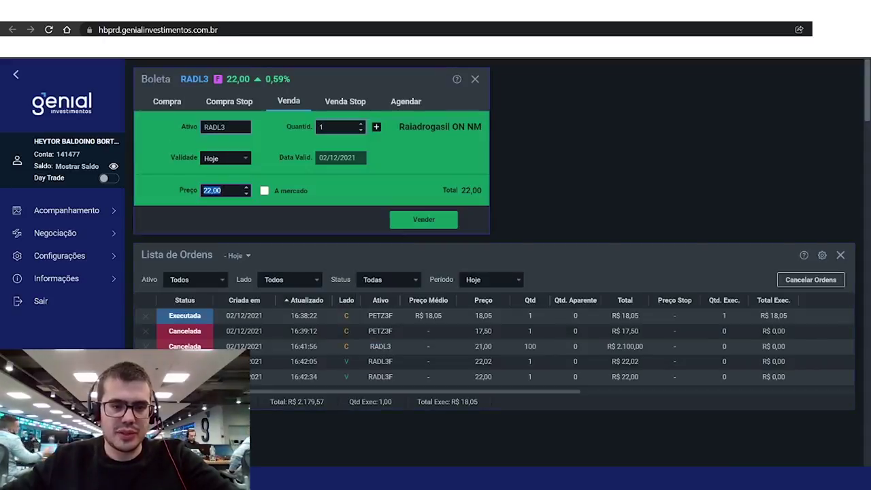
{"action": "type", "text": "21,98"}
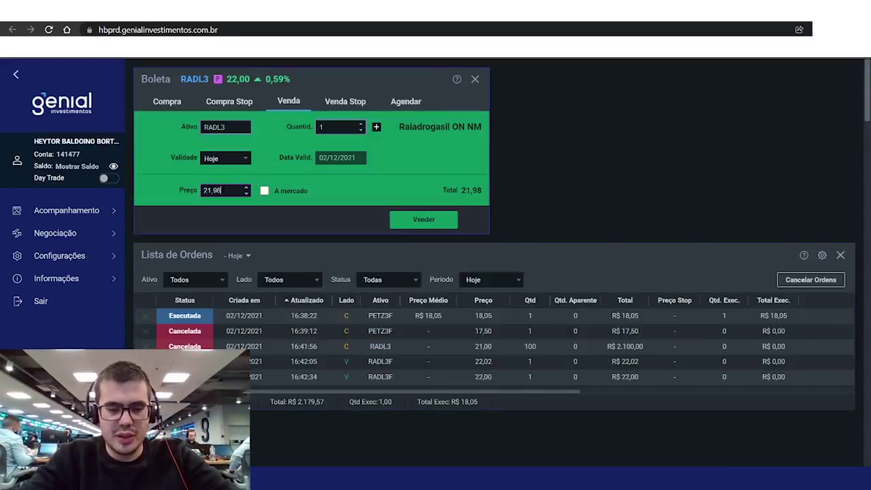
{"action": "left_click", "coordinate": [421, 222]}
{"action": "left_click", "coordinate": [399, 358]}
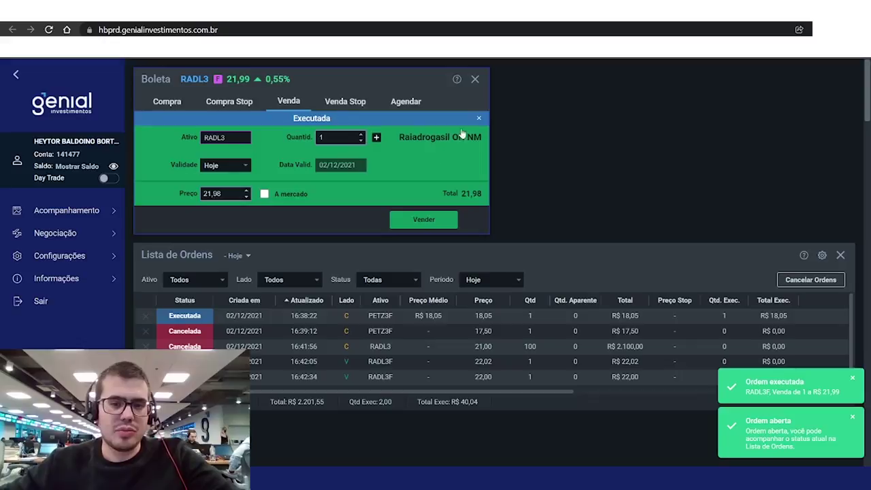
Look at the Boleta's help options and the validity choices available for the RADL3 sell order.
{"action": "left_click", "coordinate": [456, 81]}
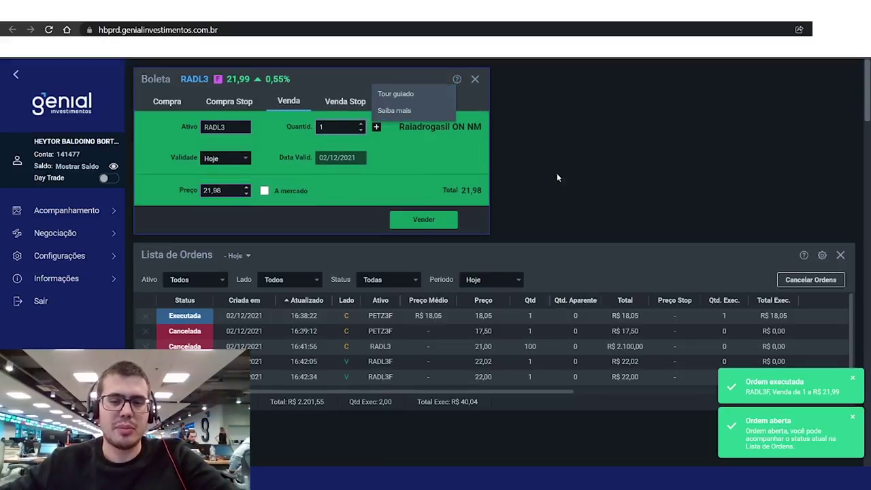
{"action": "left_click", "coordinate": [399, 170]}
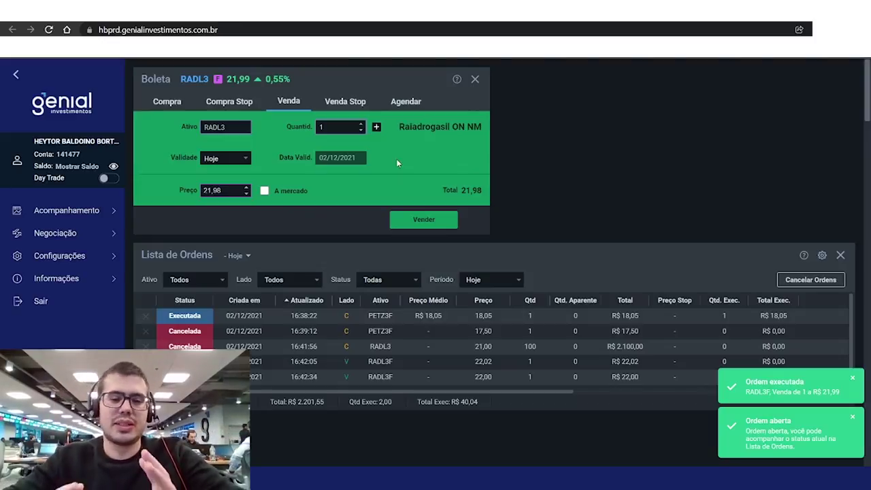
{"action": "left_click", "coordinate": [207, 161]}
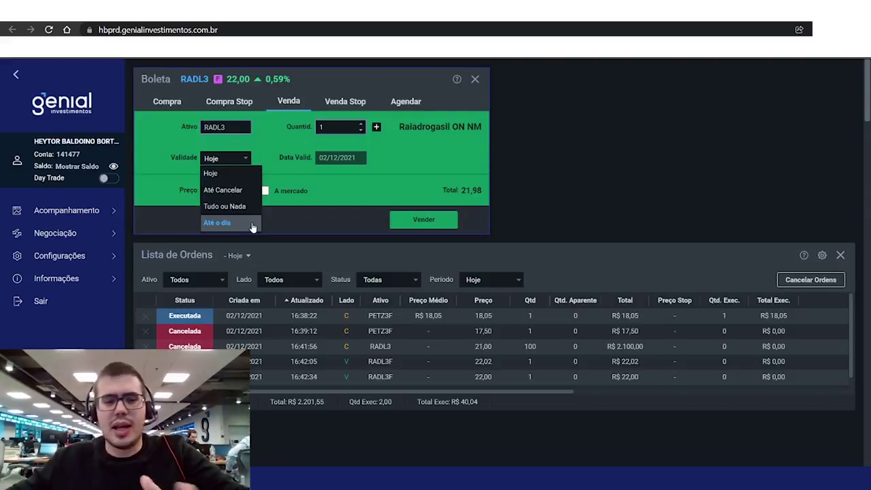
{"action": "left_click", "coordinate": [326, 195]}
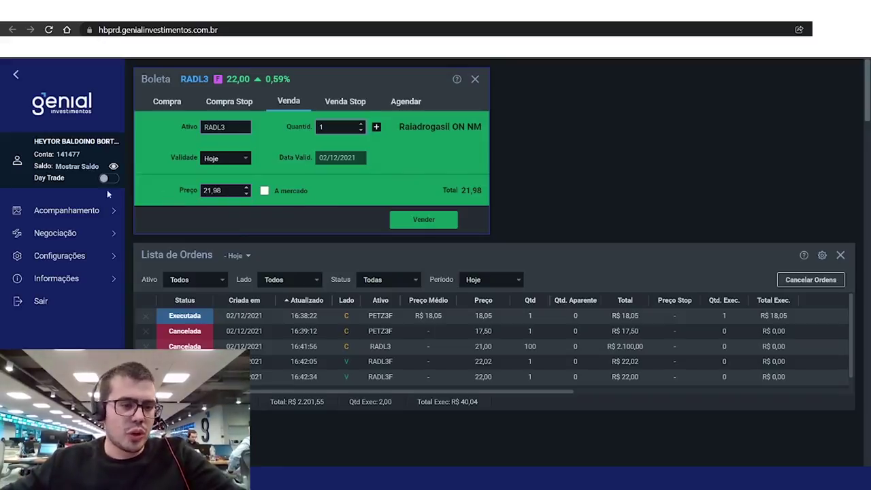
Open the Boleta Rápida alongside the regular Boleta.
{"action": "left_click", "coordinate": [92, 209]}
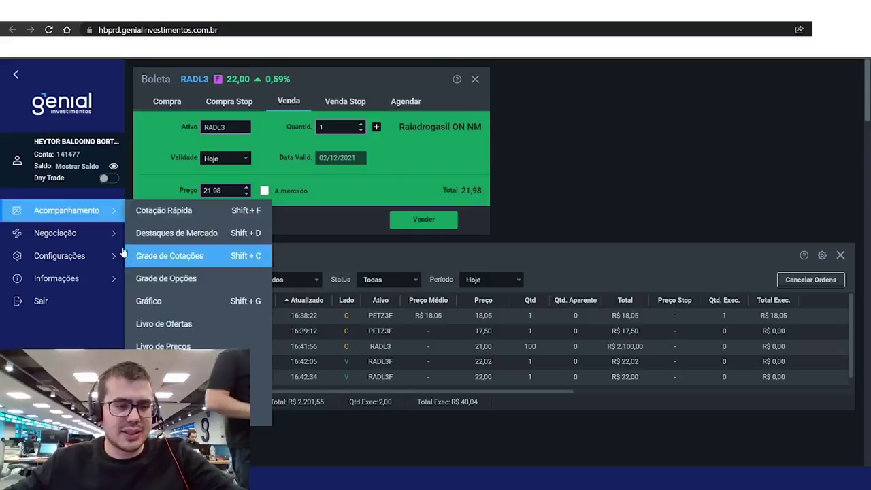
{"action": "left_click", "coordinate": [86, 239]}
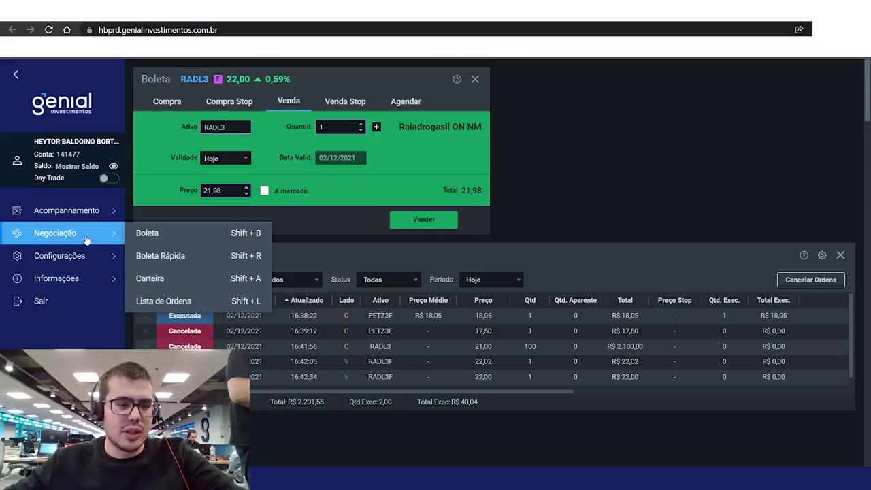
{"action": "left_click", "coordinate": [158, 257]}
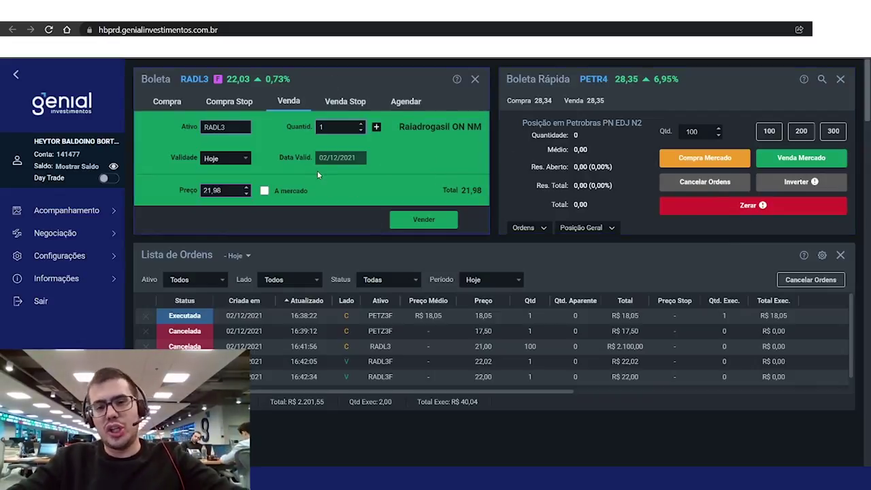
Set the RADL3 sell order in the Boleta to 100 shares at a price of 22,00.
{"action": "left_click", "coordinate": [339, 127]}
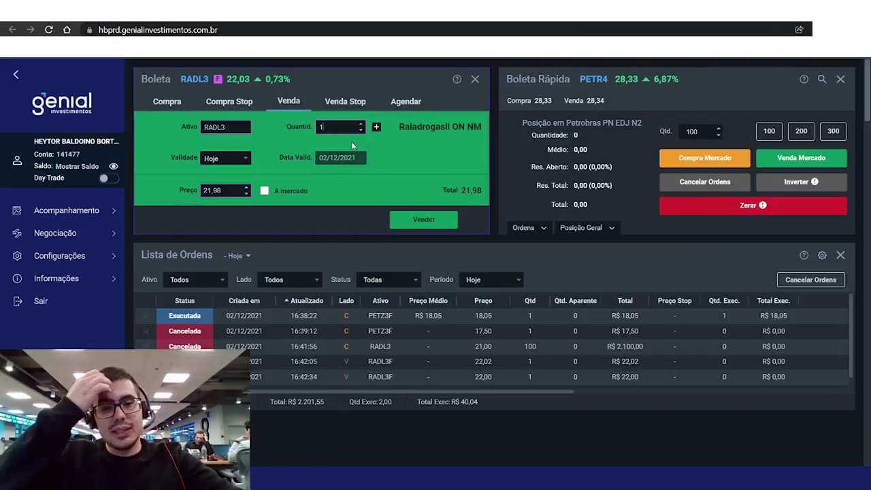
{"action": "type", "text": "00"}
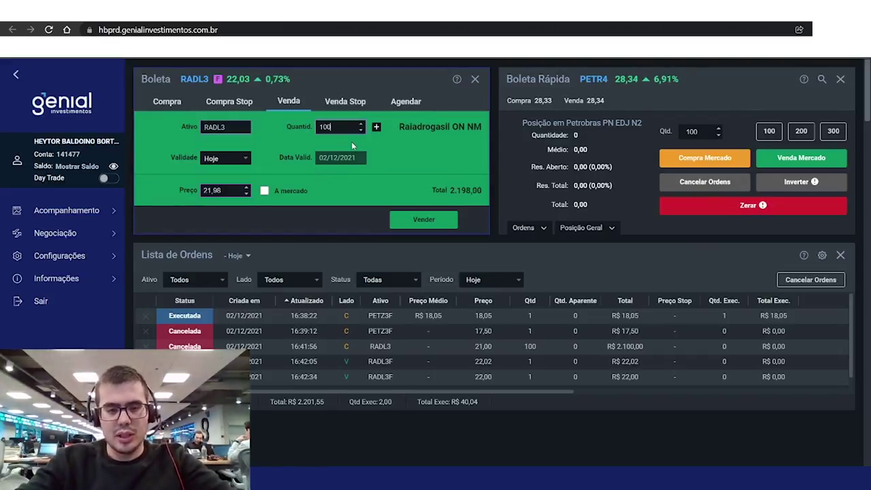
{"action": "key", "text": "BackSpace"}
{"action": "key", "text": "BackSpace"}
{"action": "key", "text": "BackSpace"}
{"action": "key", "text": "BackSpace"}
{"action": "type", "text": "22,00"}
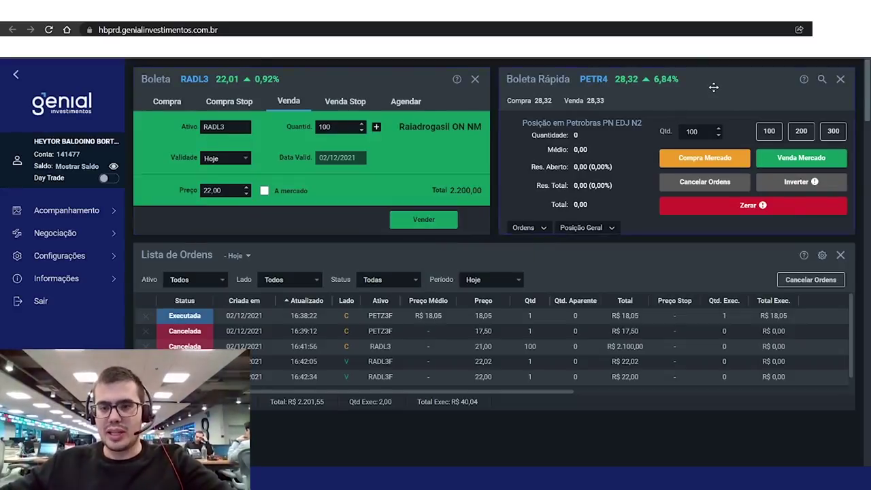
Switch the Boleta Rápida from PETR4 to RADL3 by searching for RADL.
{"action": "left_click", "coordinate": [594, 79]}
{"action": "type", "text": "RADL"}
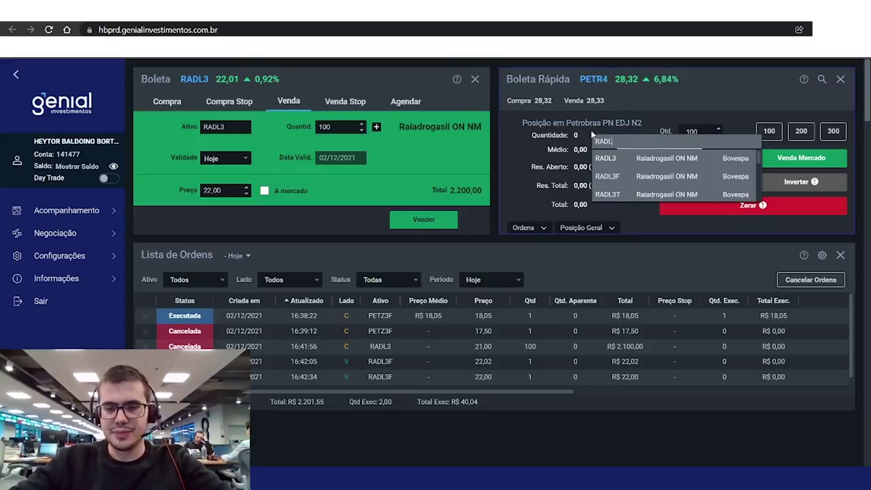
{"action": "left_click", "coordinate": [659, 146]}
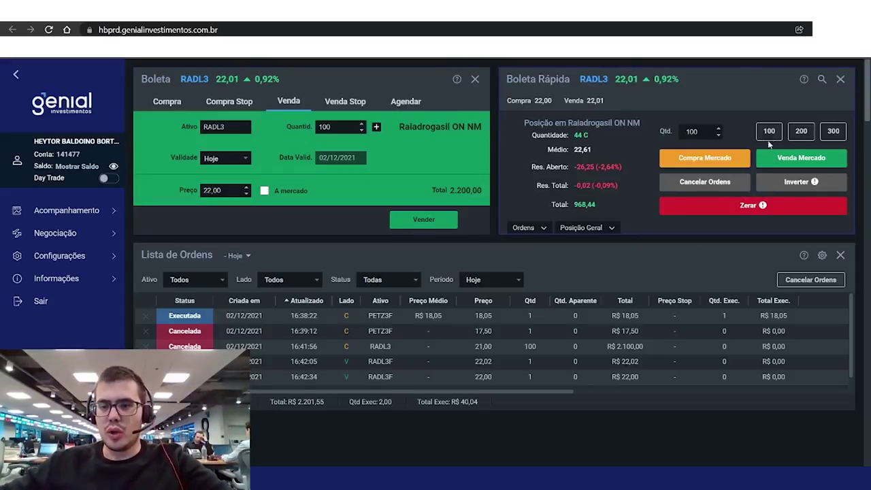